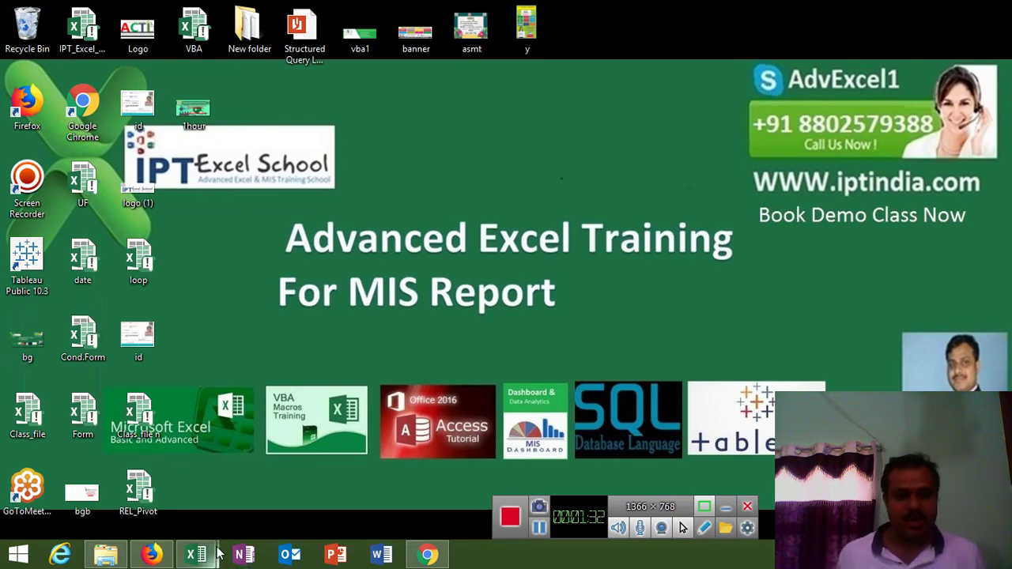
Step: Bring the Class_file n workbook to the front with its Data ribbon commands shown
mouse_move(218, 553)
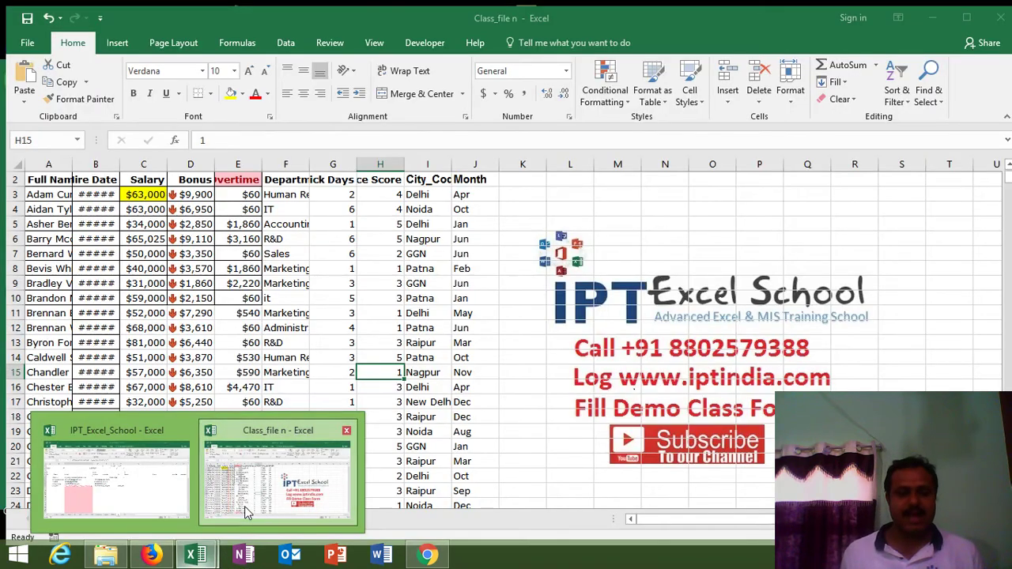
left_click(244, 506)
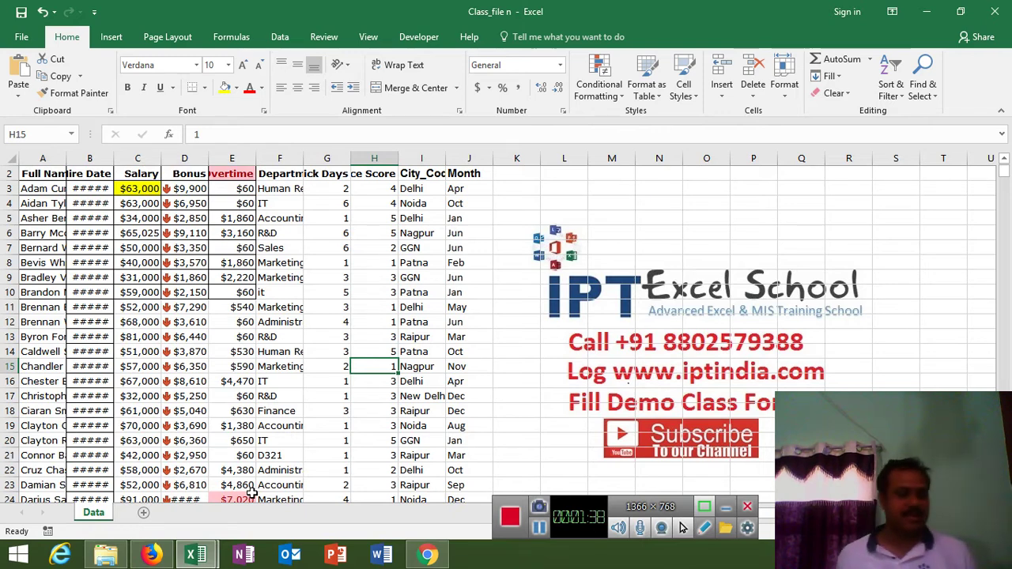
left_click(280, 37)
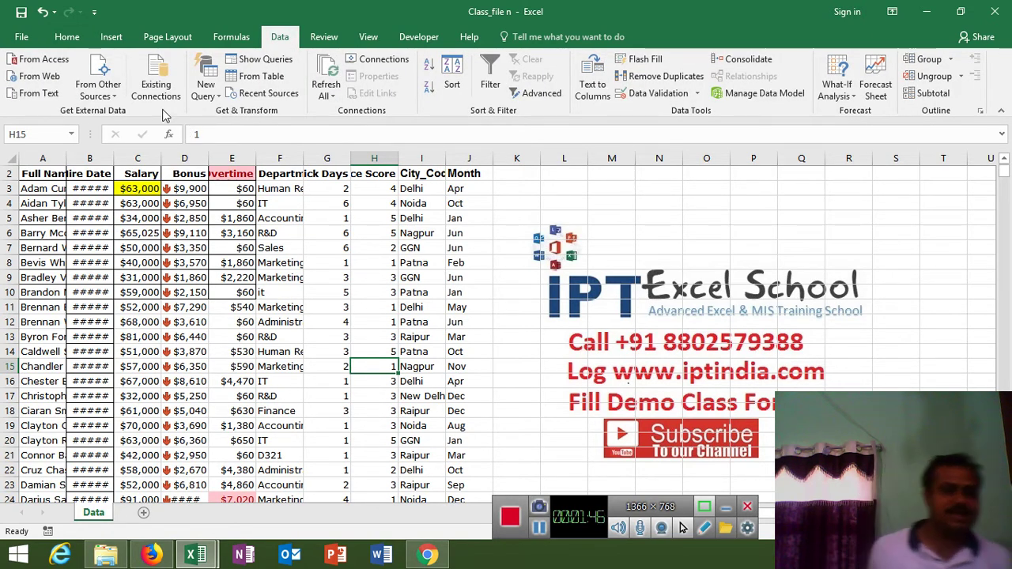
scroll(126, 206, "down", 1)
scroll(119, 174, "up", 1)
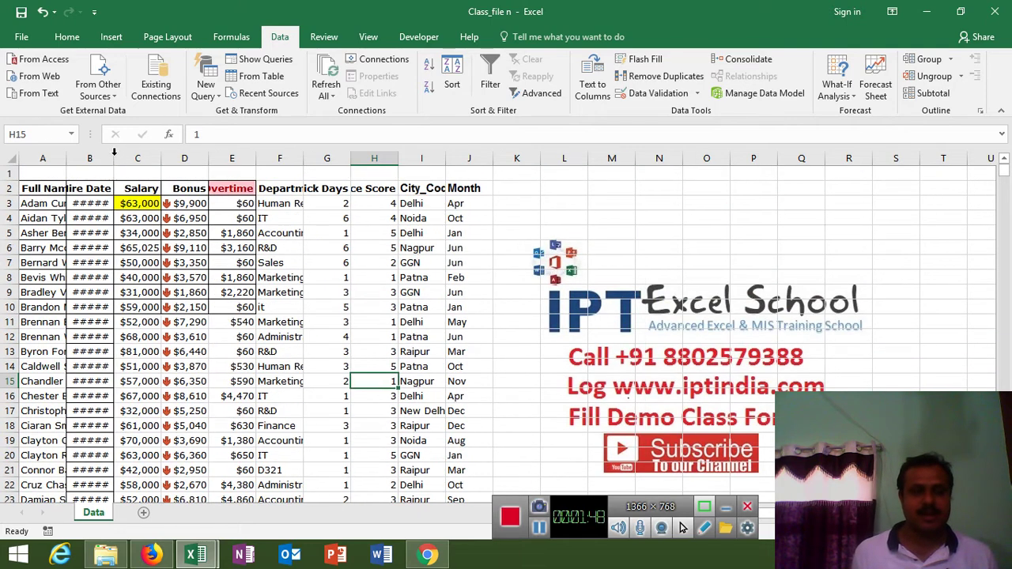
Step: Autofit column B so hire dates like 1/1/2018 display, select cell A3, and show Developer commands
double_click(114, 158)
left_click(49, 203)
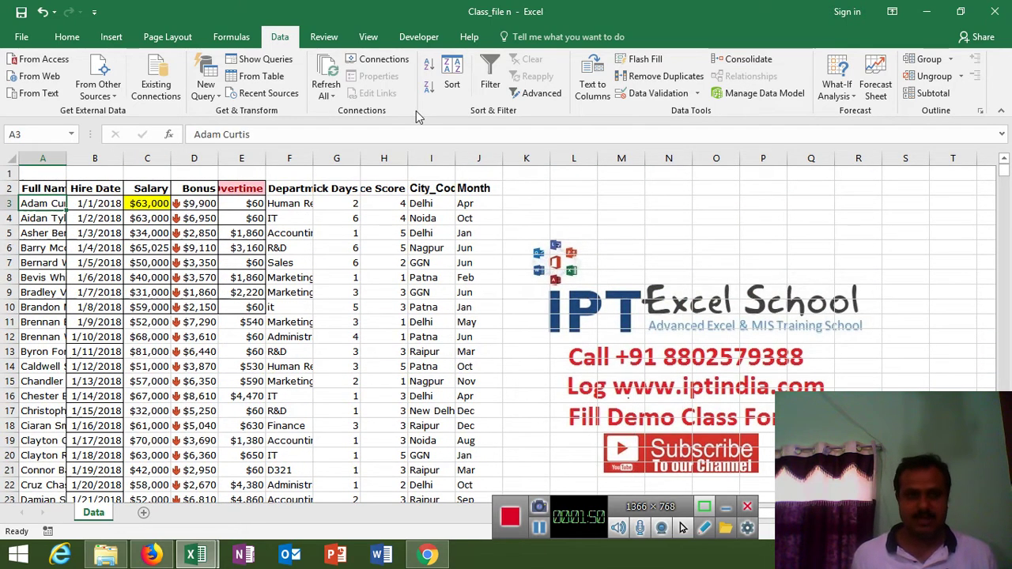
left_click(418, 36)
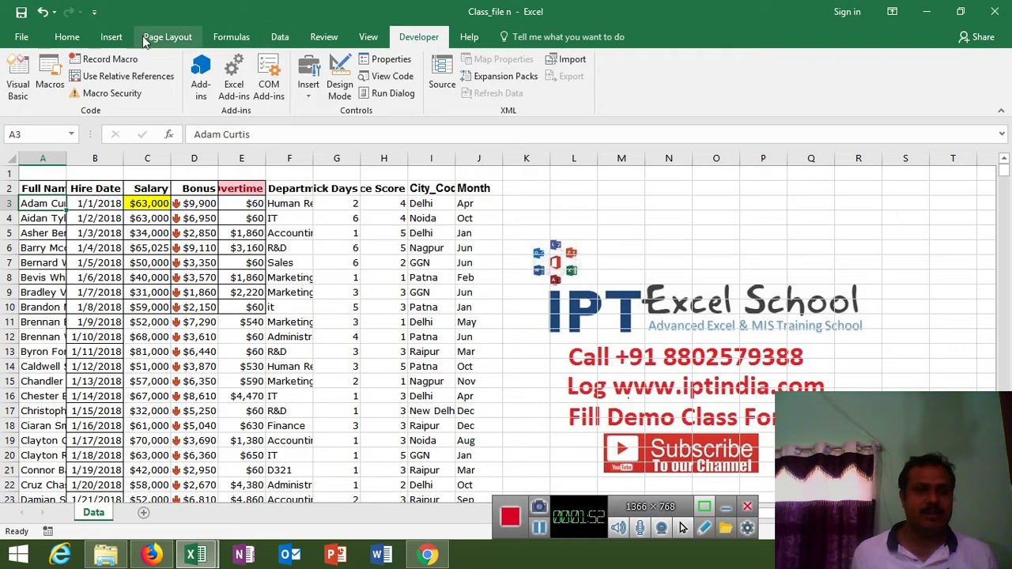
left_click(168, 39)
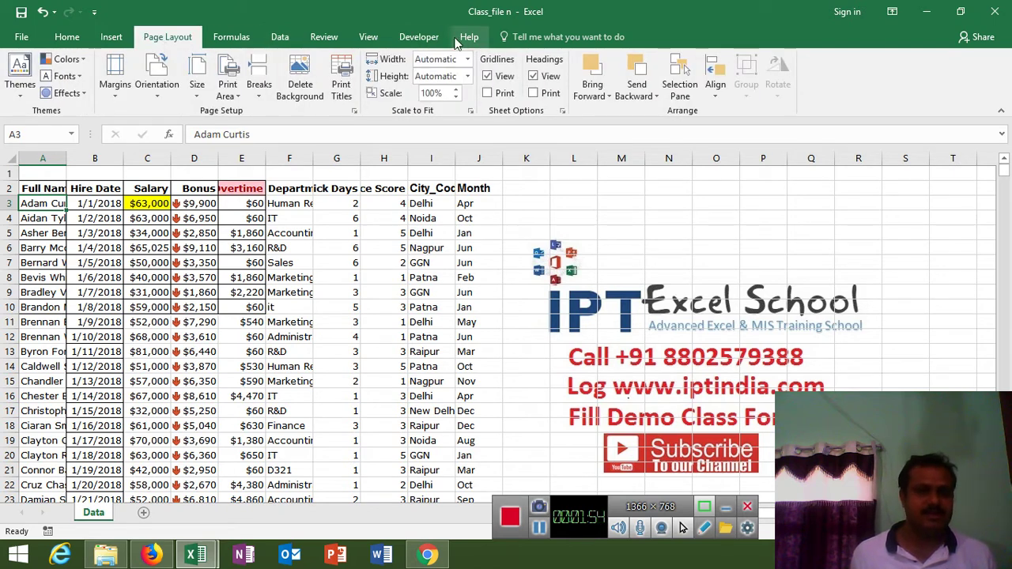
left_click(418, 37)
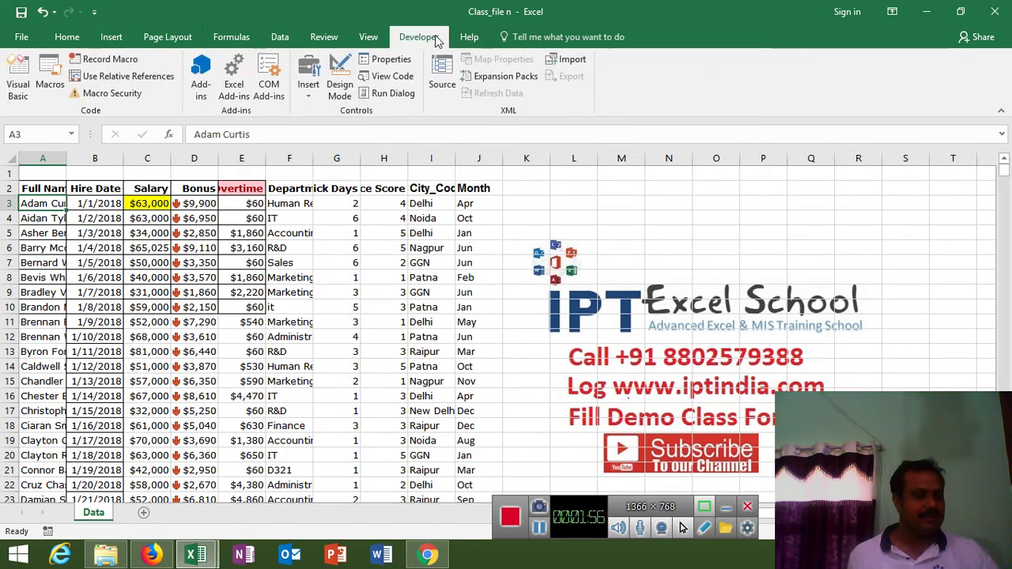
Step: Open the VBA editor and insert a new code module (Module7)
left_click(18, 87)
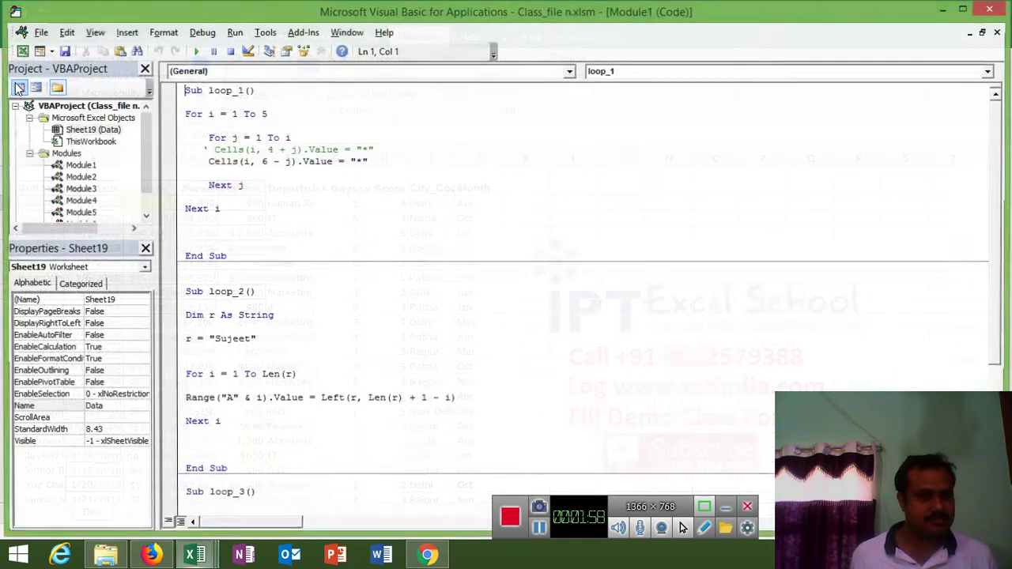
left_click(146, 36)
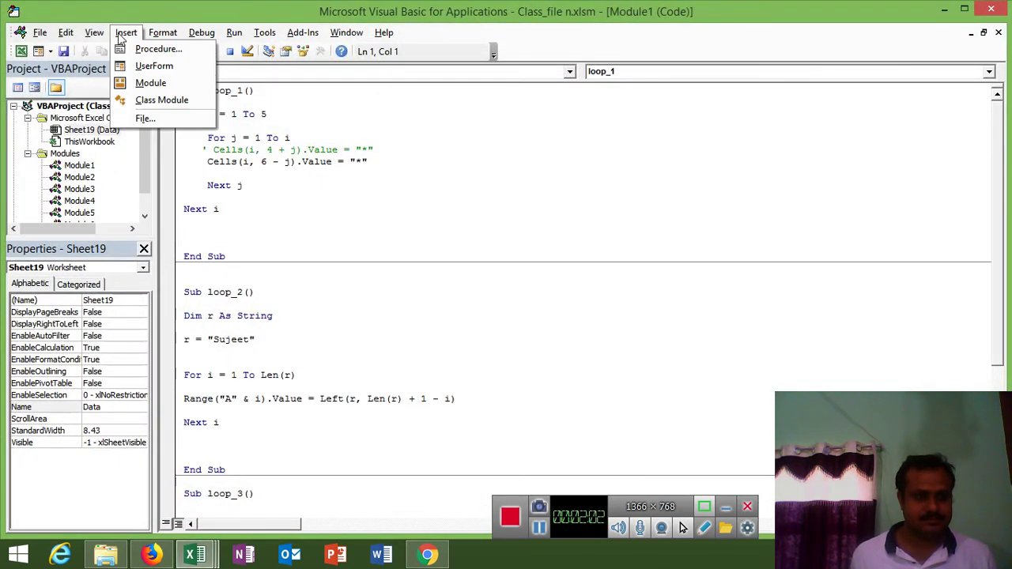
left_click(150, 82)
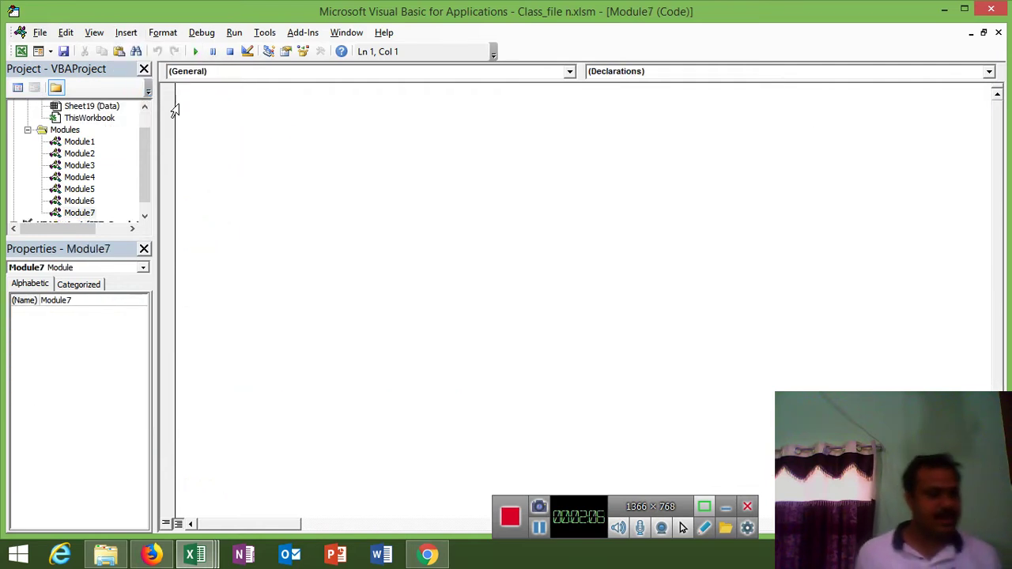
Step: Declare the Sub hd() procedure and leave blank lines inside its body
type("sub ")
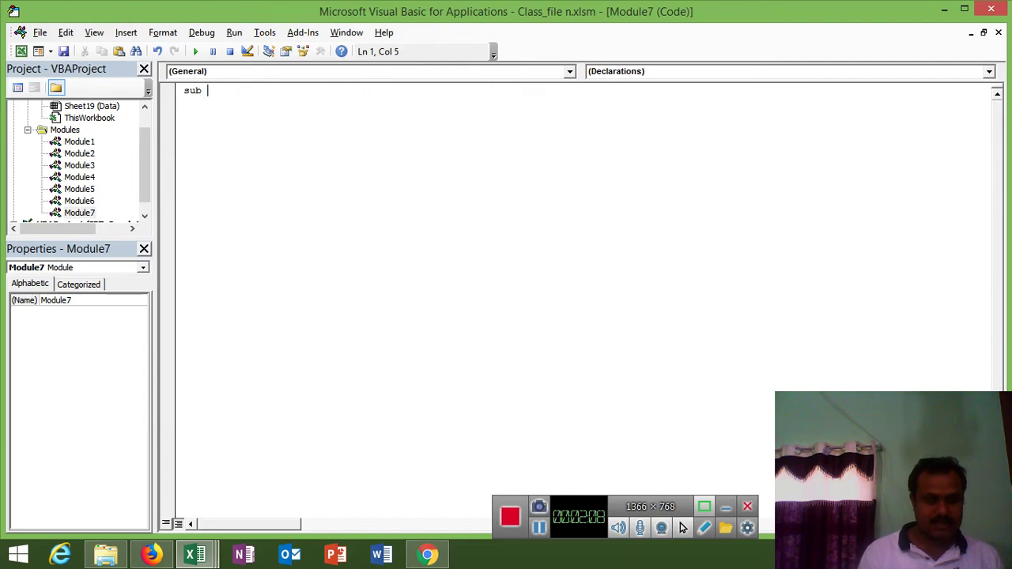
type("h")
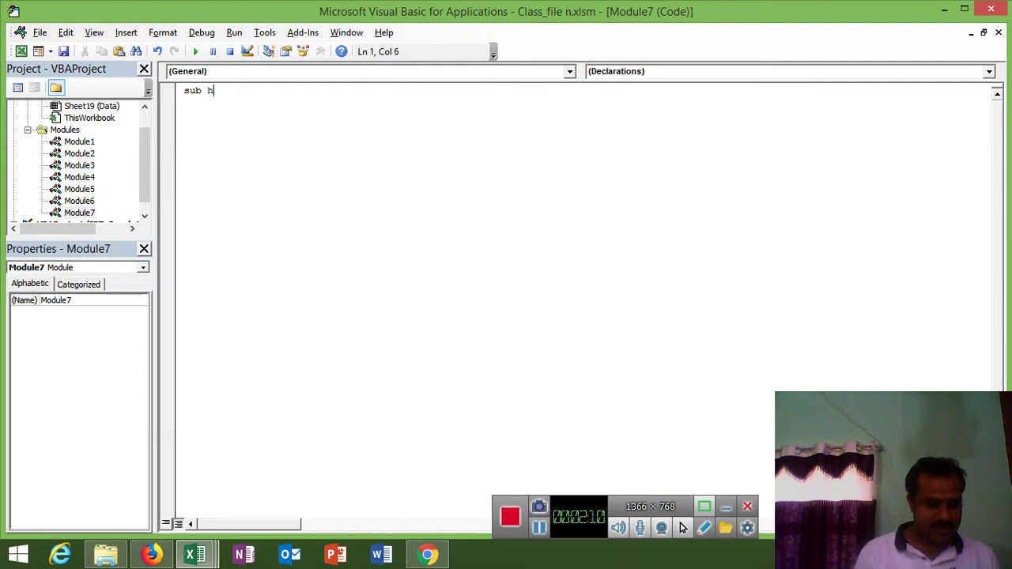
type("d()")
key("Return")
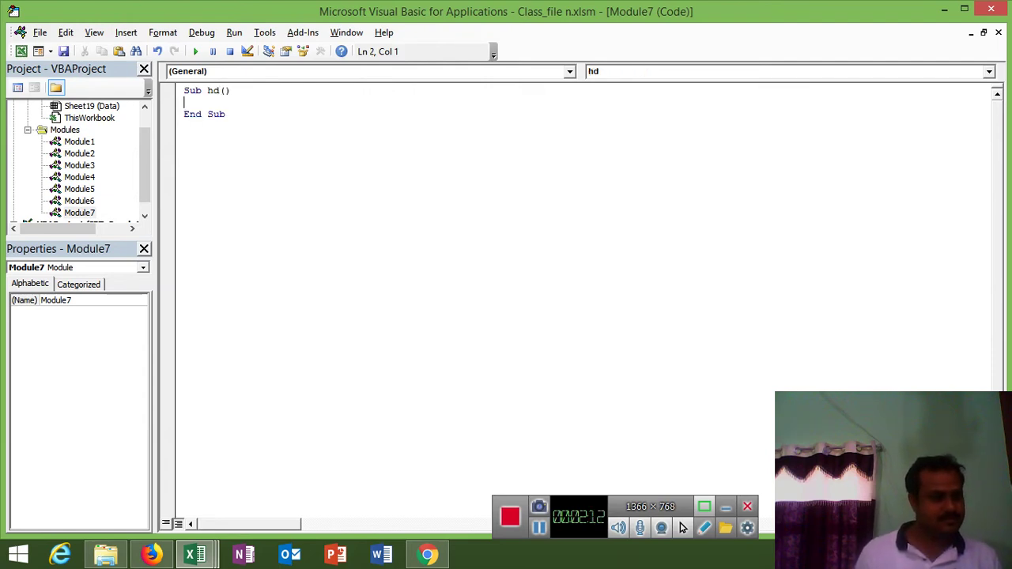
key("Return")
key("Return")
key("Up")
key("Up")
key("Return")
key("Return")
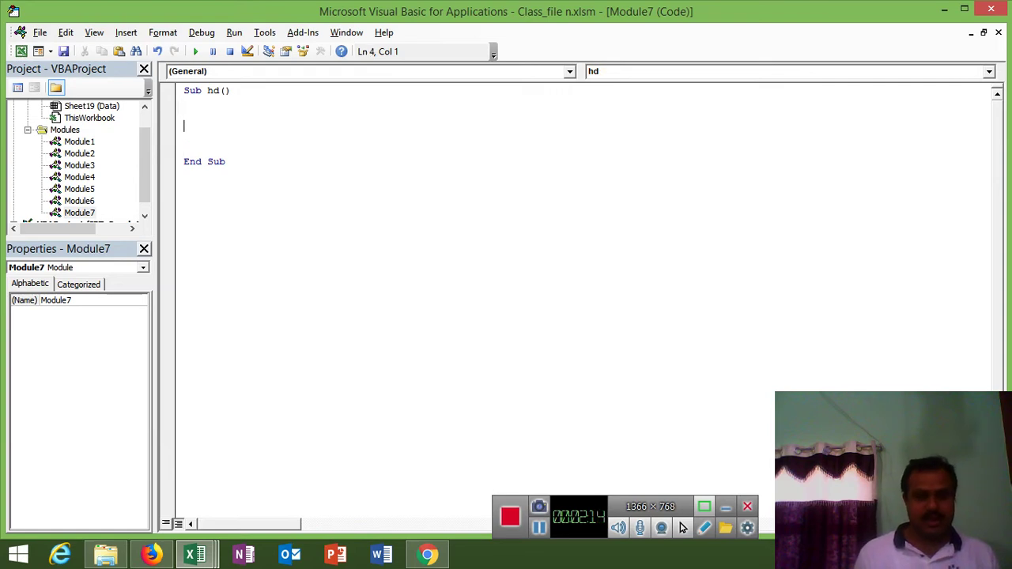
key("Up")
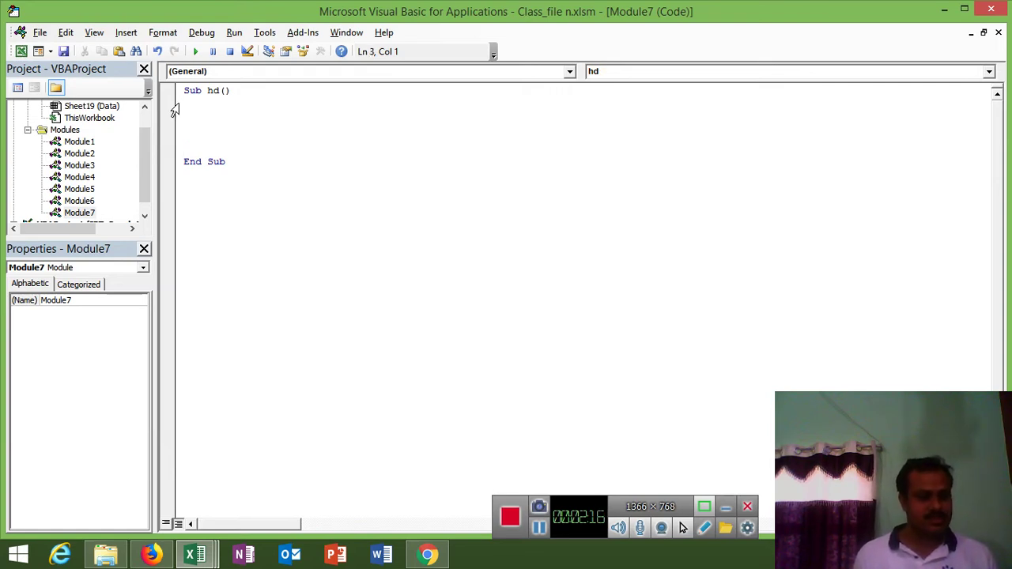
Step: Begin a With statement on the sheet, erasing the mistyped 'with actuvework' text
type("w")
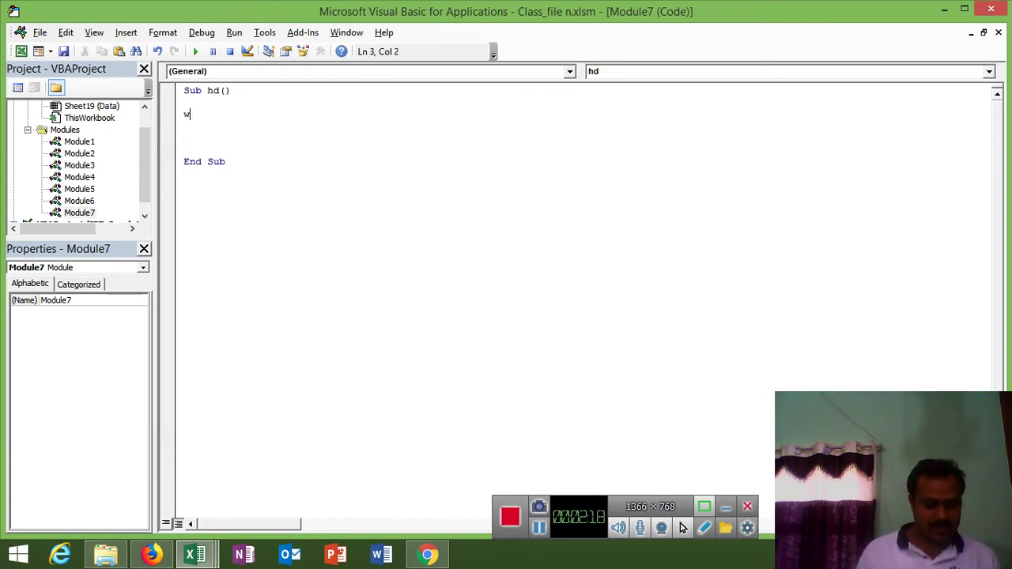
type("ith ")
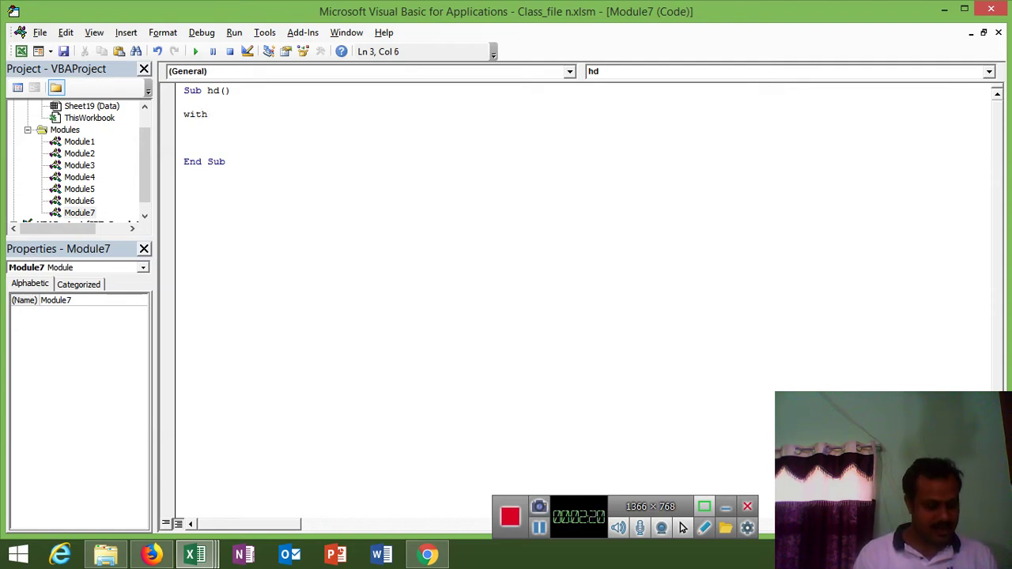
type("actuve")
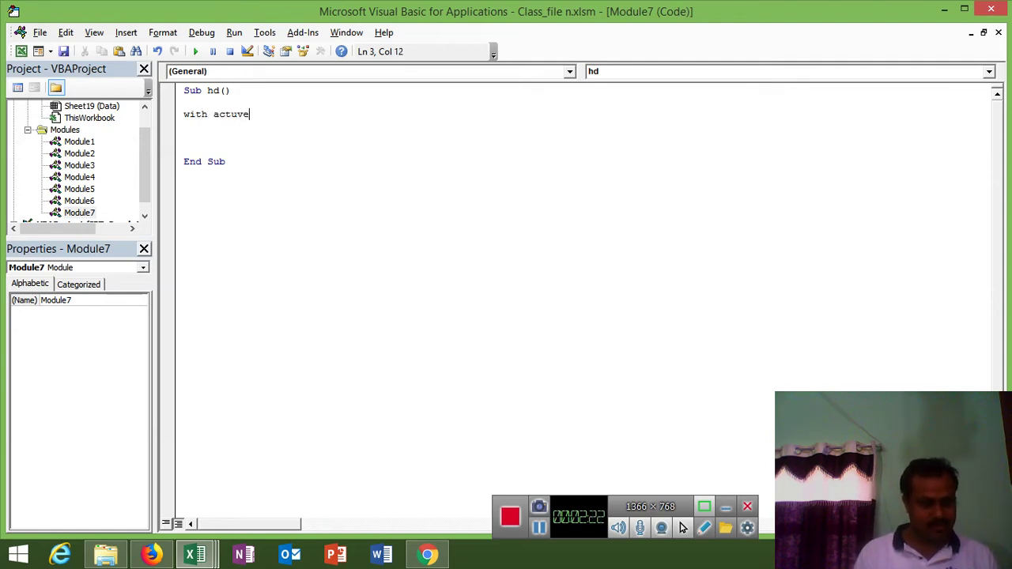
type("work")
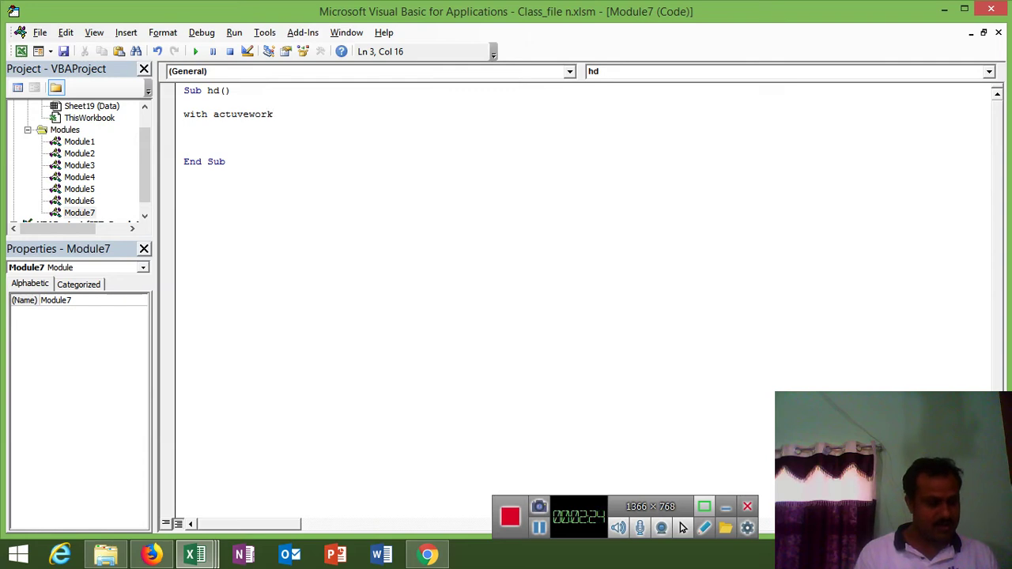
key("BackSpace")
key("BackSpace")
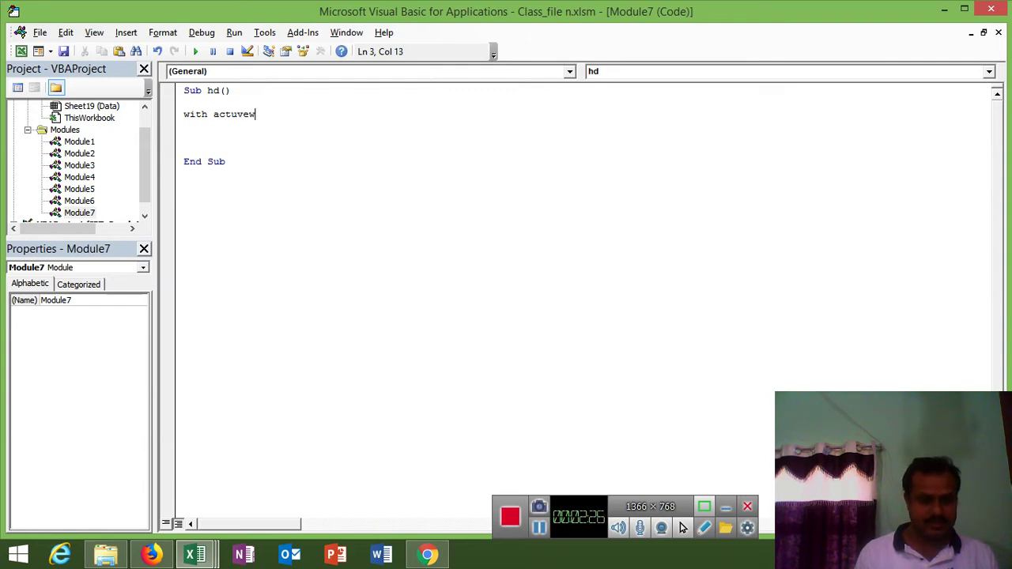
type("sheet.")
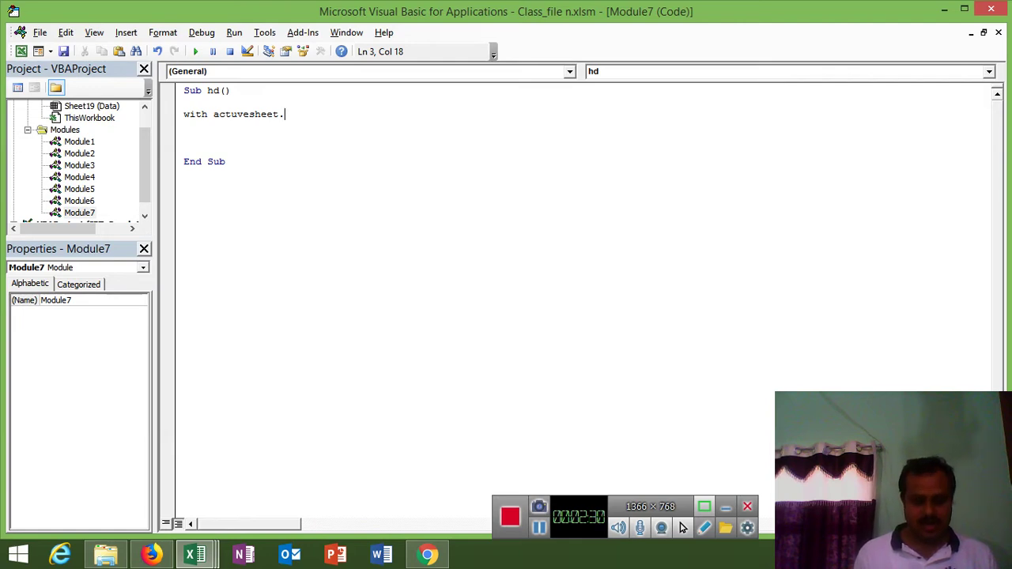
key("BackSpace")
key("BackSpace")
key("BackSpace")
key("BackSpace")
key("BackSpace")
key("BackSpace")
key("BackSpace")
key("BackSpace")
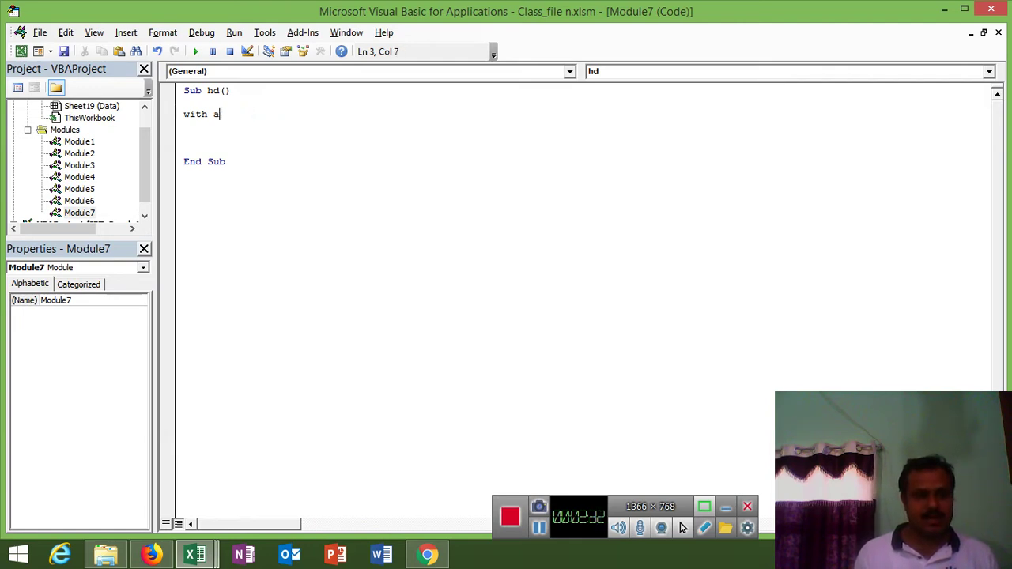
key("BackSpace")
key("BackSpace")
key("BackSpace")
key("BackSpace")
key("BackSpace")
key("BackSpace")
key("BackSpace")
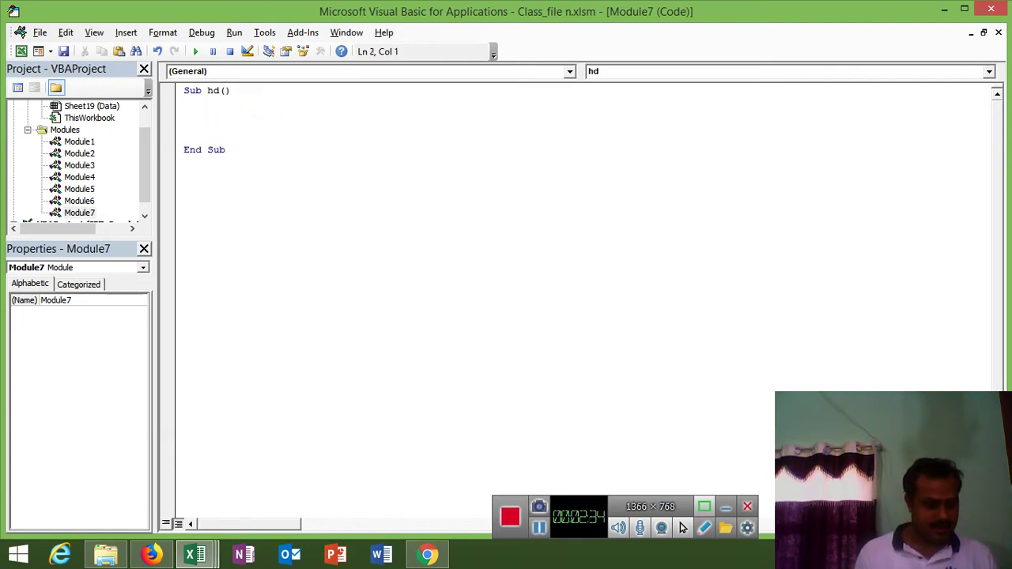
Step: Open a With Sheet19.PageSetup block in the hd procedure
type("with ")
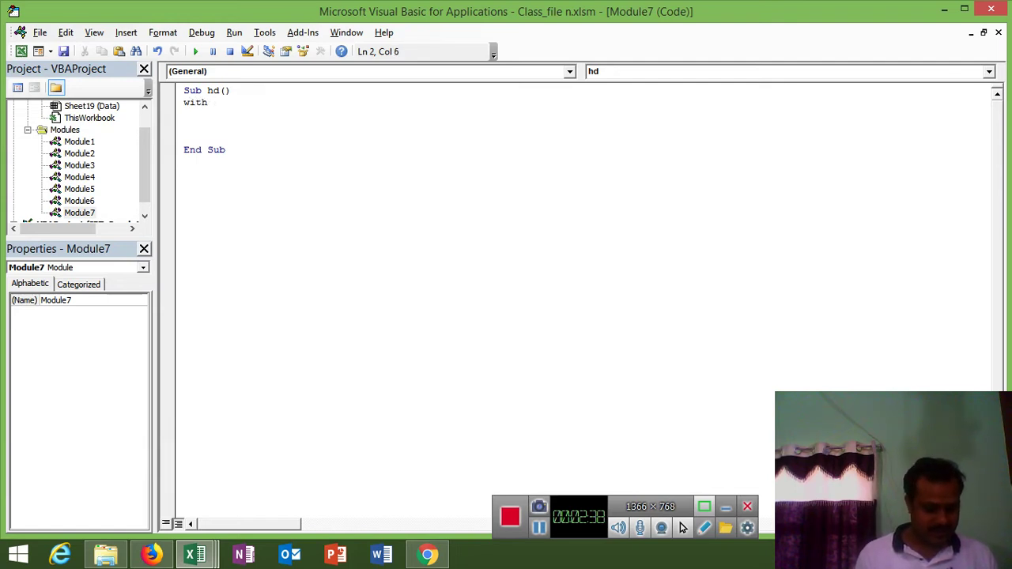
type("sheet")
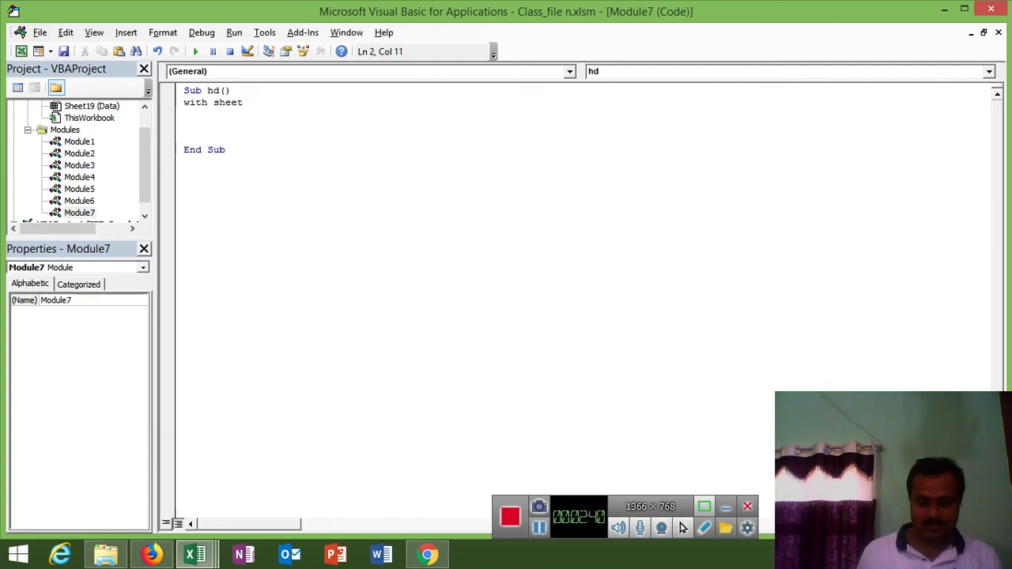
type("1.")
key("BackSpace")
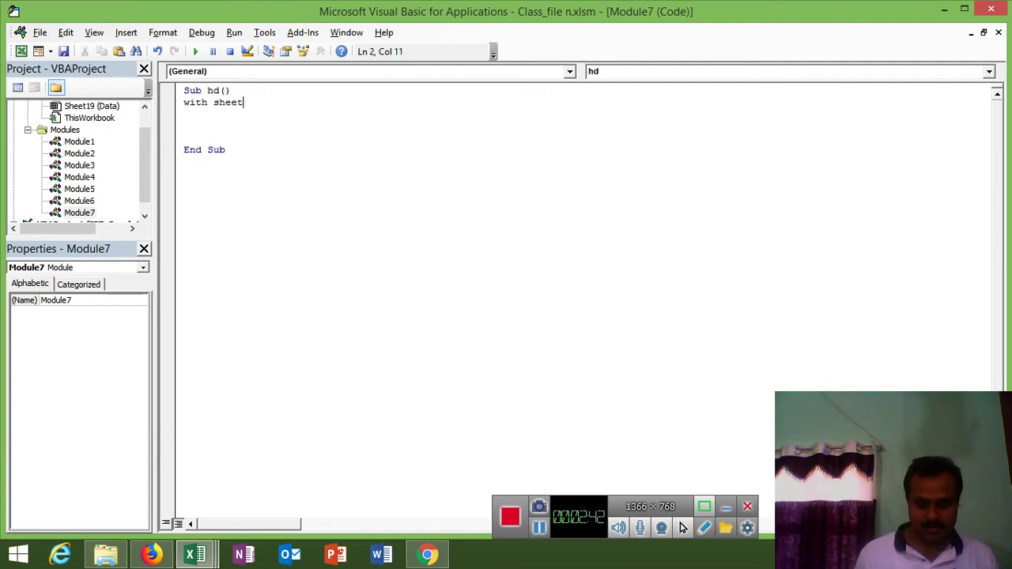
type("2")
key("BackSpace")
key("BackSpace")
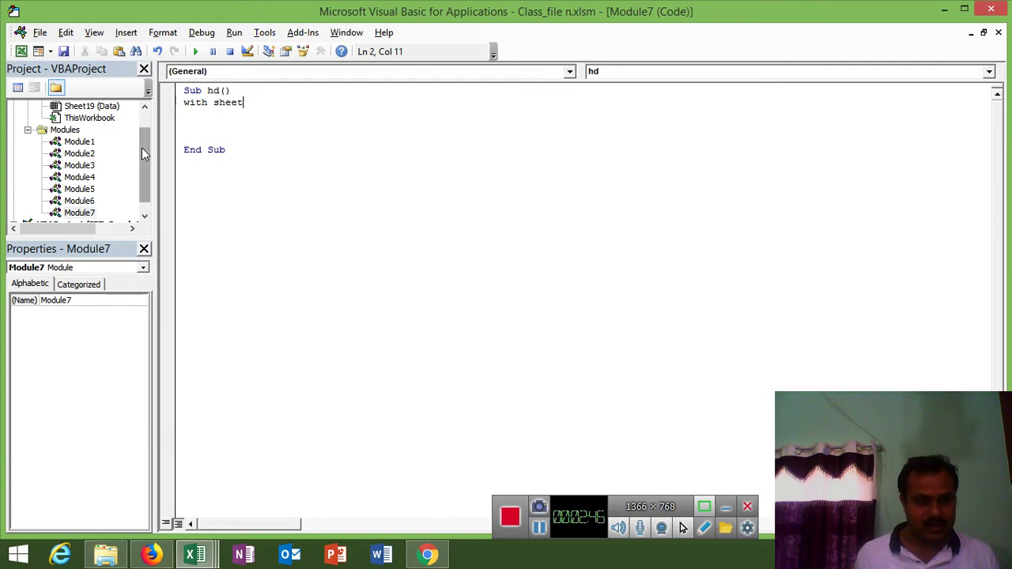
scroll(142, 148, "up", 1)
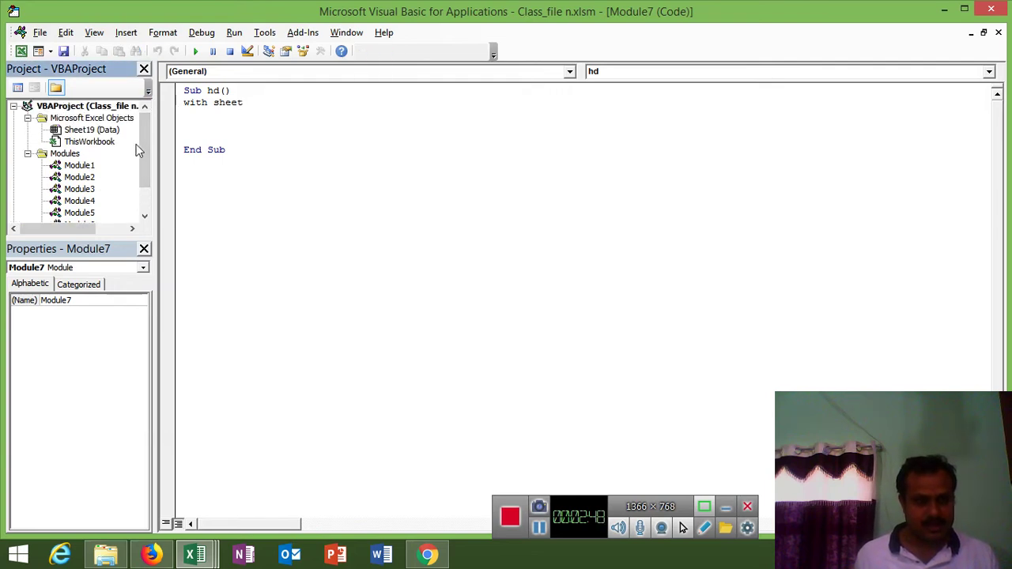
left_click(249, 106)
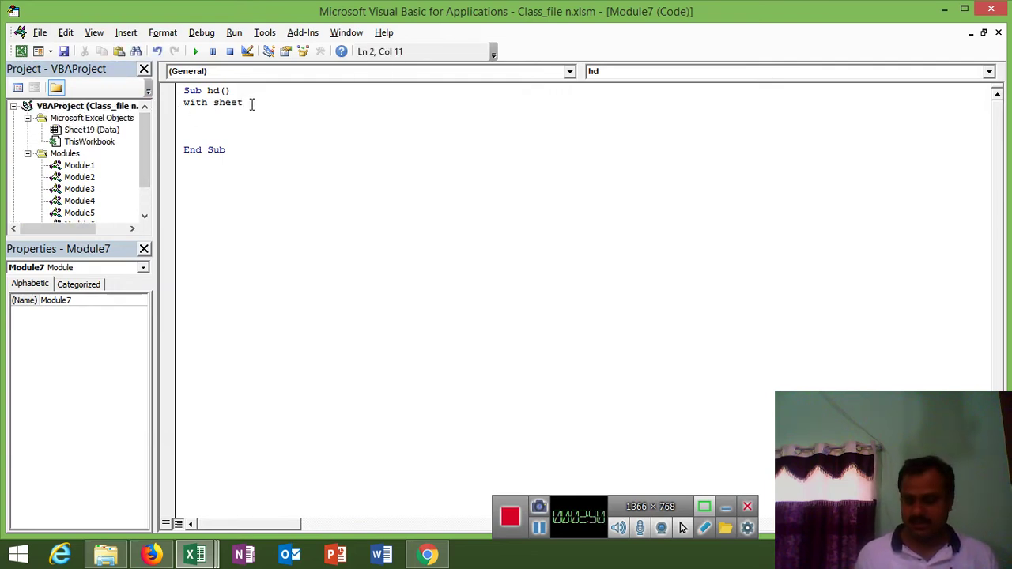
type("19.")
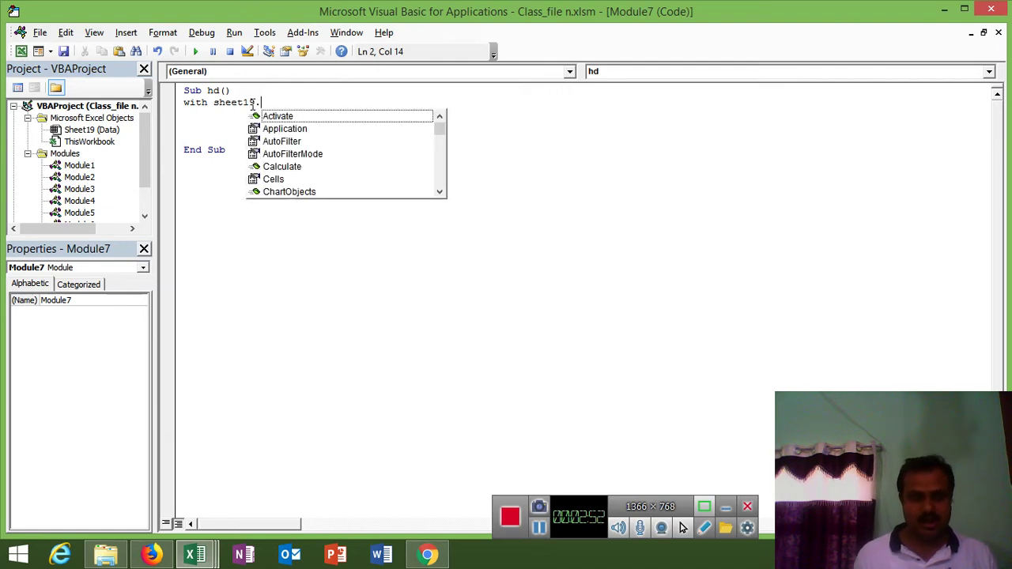
type("p")
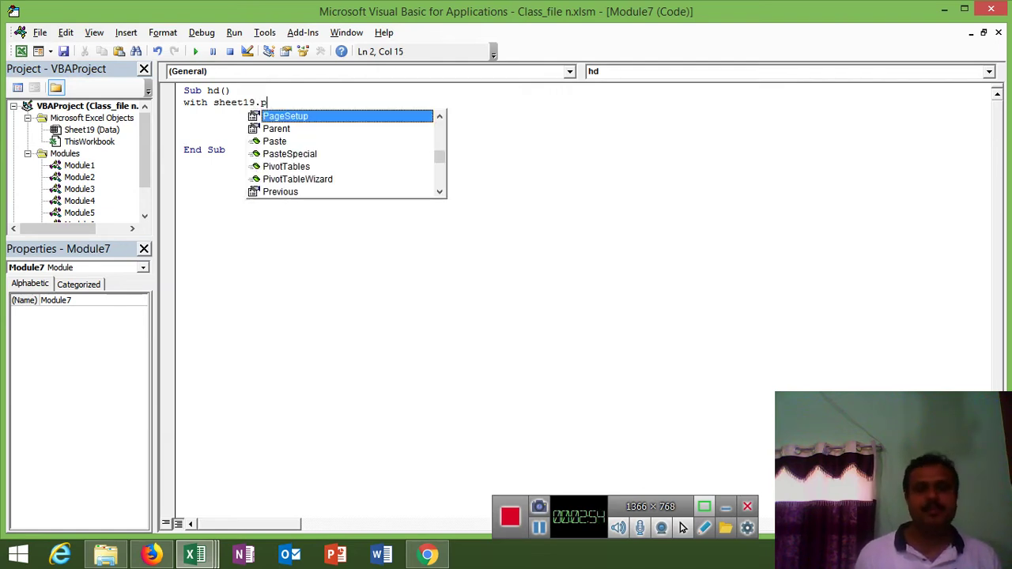
key("Tab")
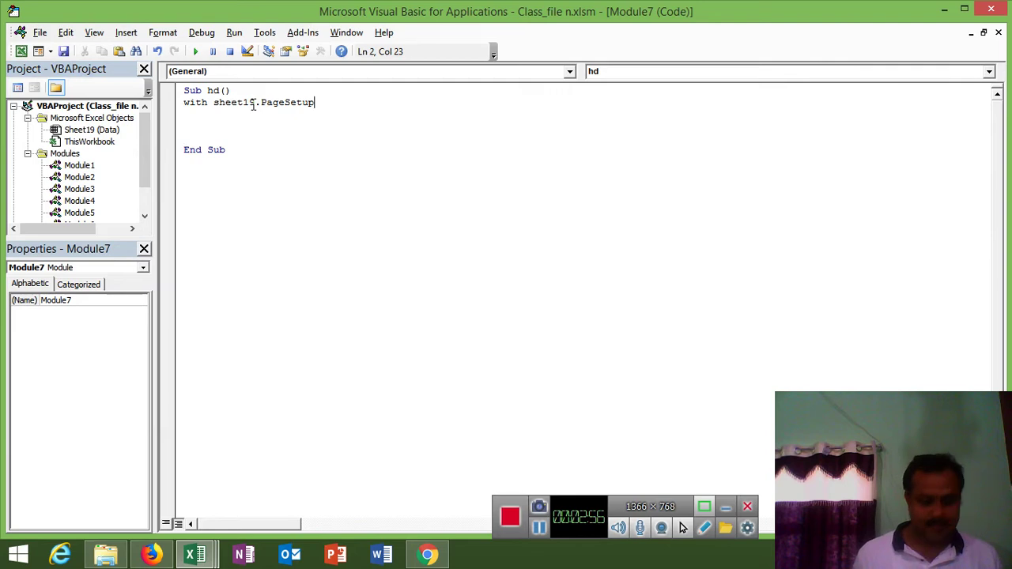
key("Return")
Step: Add a .LeftHeader = "" line with a blank line below it
type(".")
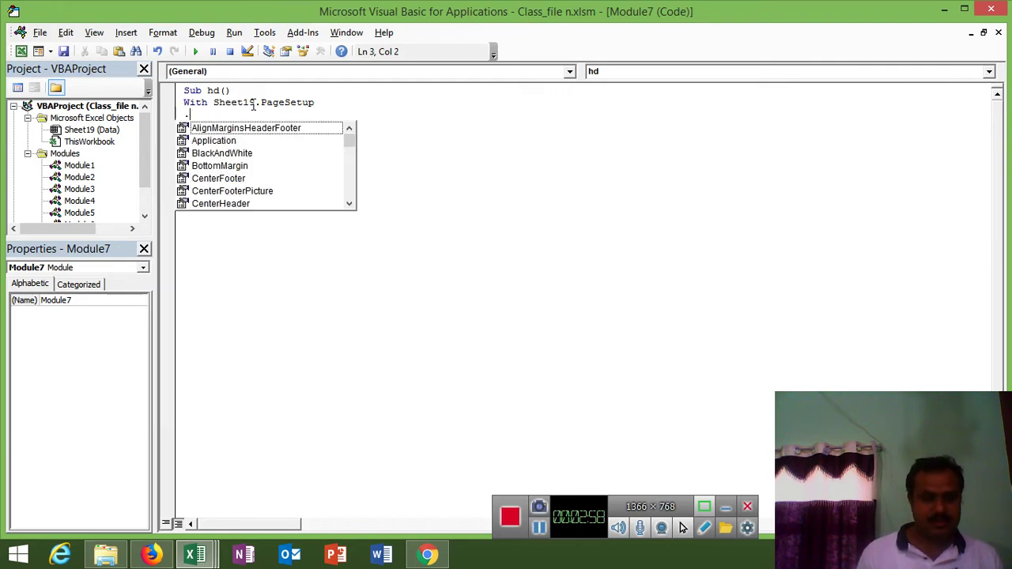
type("l")
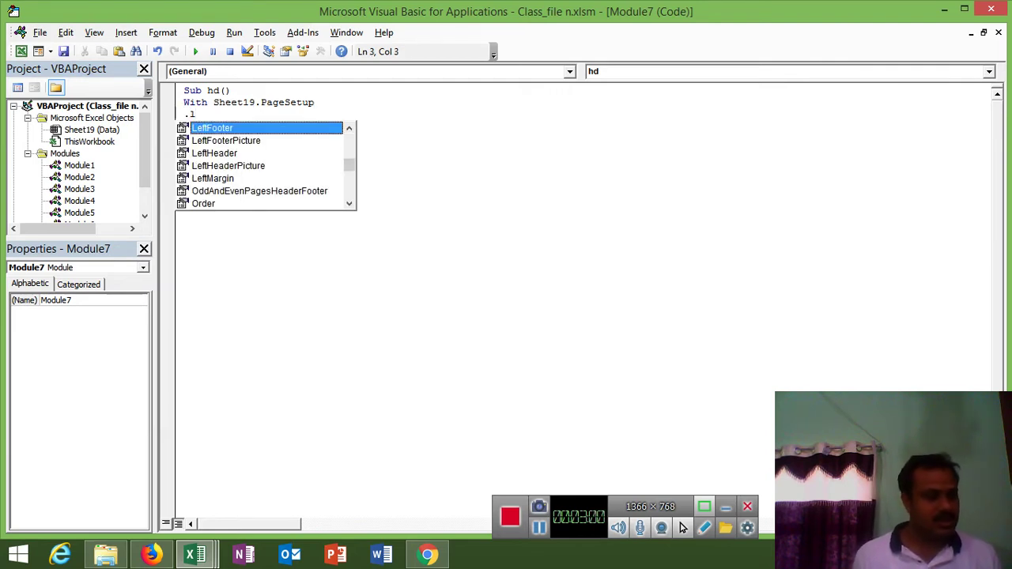
key("Down")
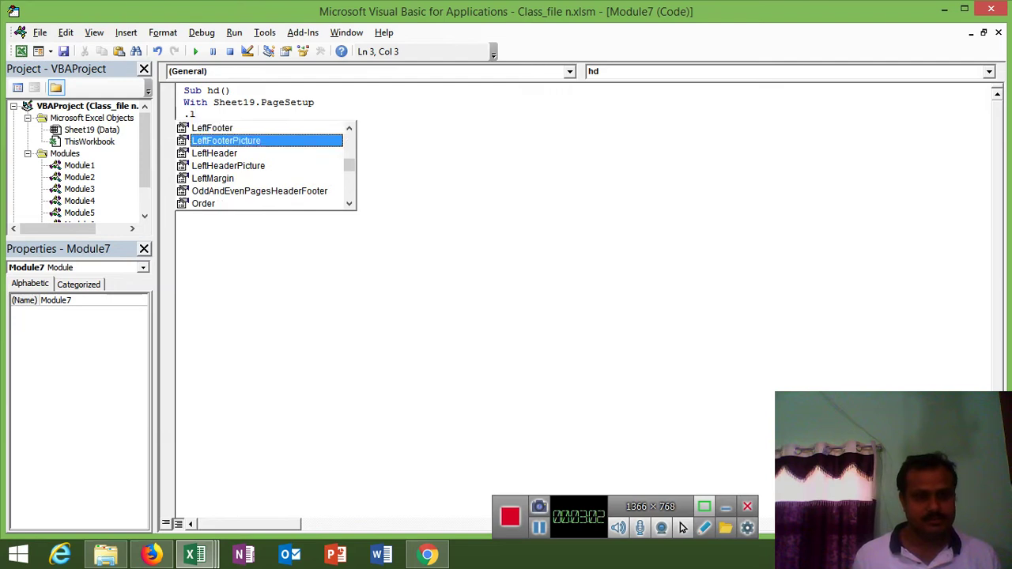
key("Down")
key("Tab")
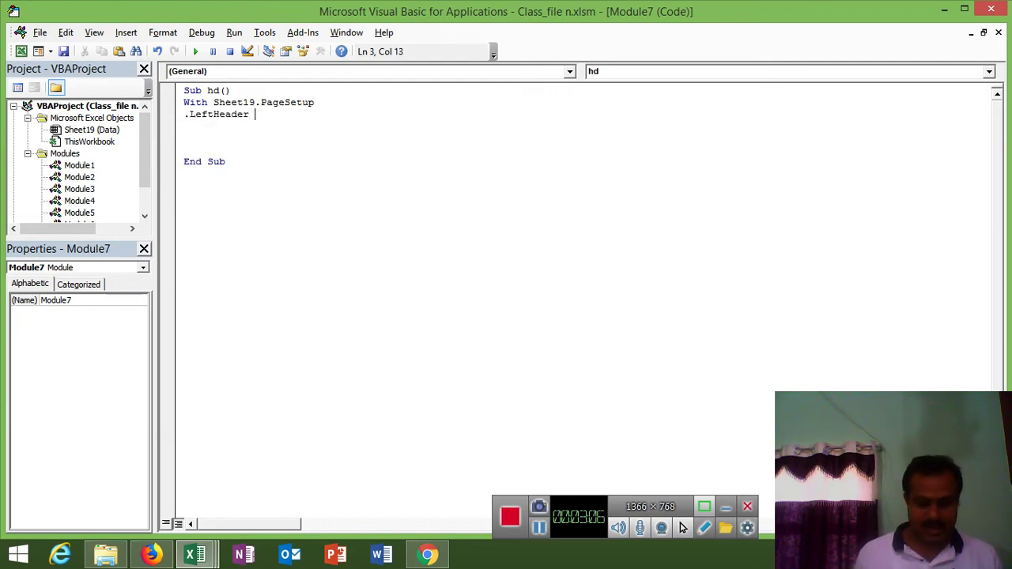
type("= \"")
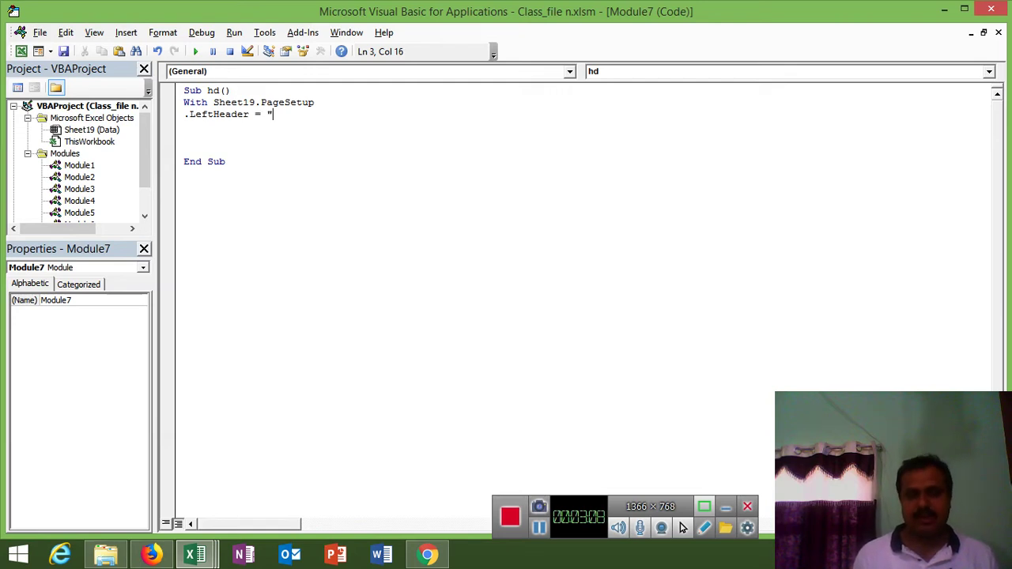
key("Return")
key("Up")
key("Up")
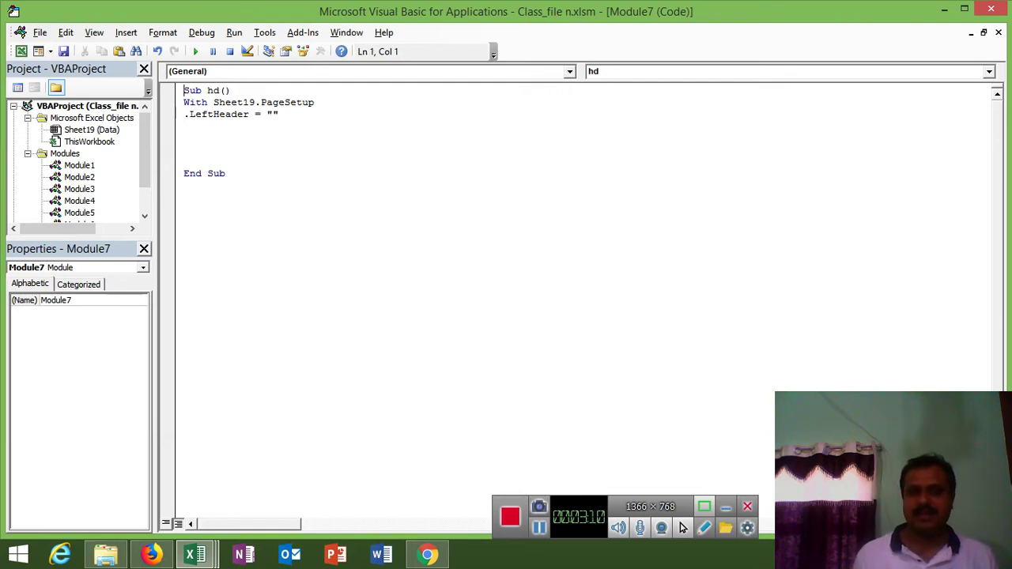
key("Down")
key("Right")
key("ctrl+Right")
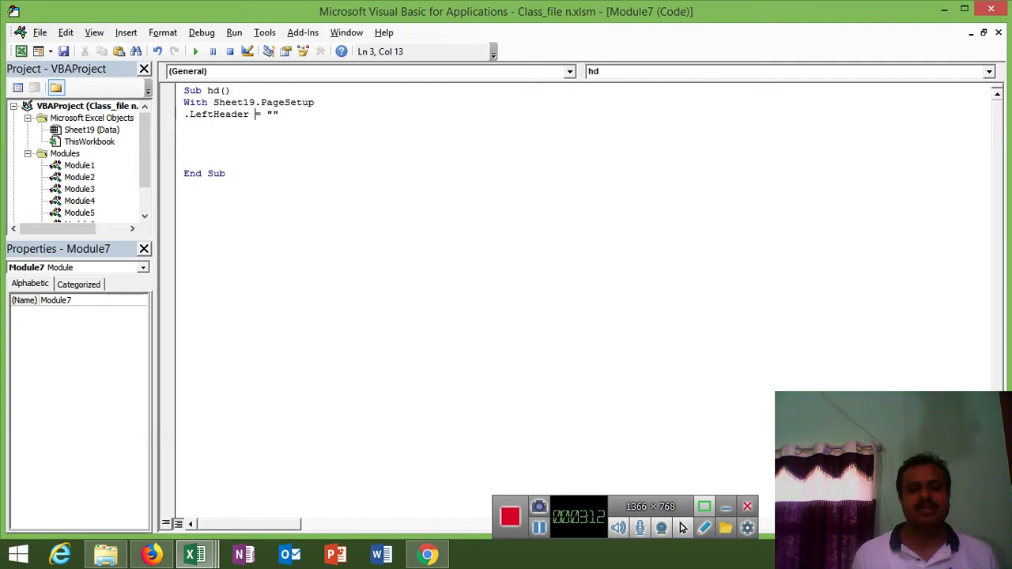
key("shift+Right")
key("Down")
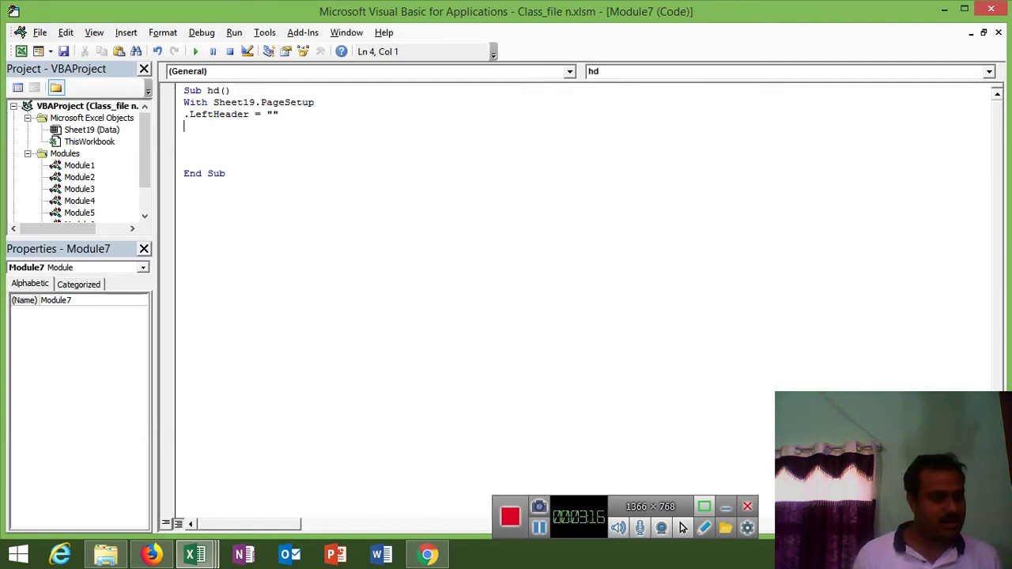
Step: Add a .CenterHeader = Date line inside the PageSetup block
type(".ce")
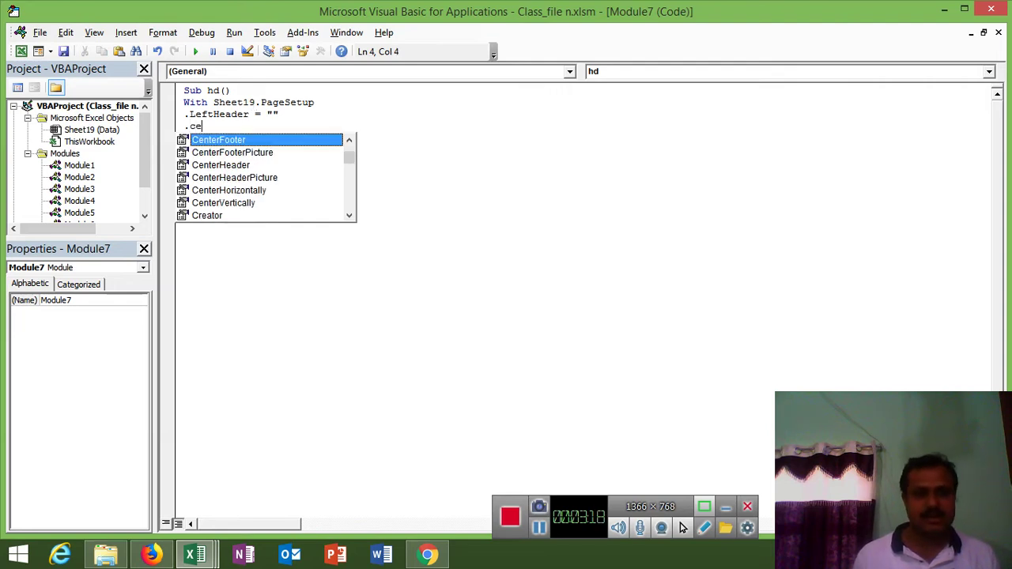
key("Down")
key("Down")
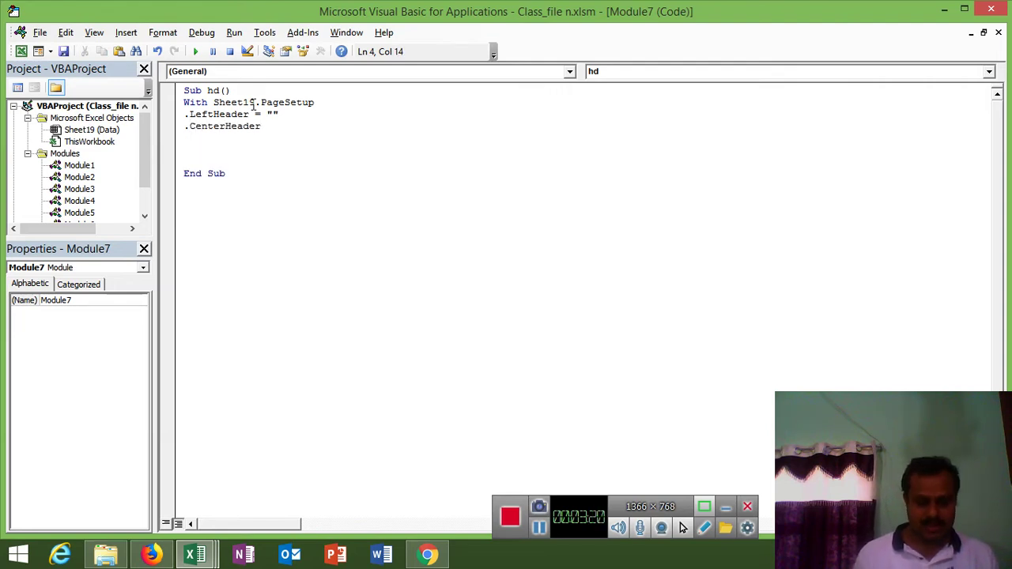
type("=")
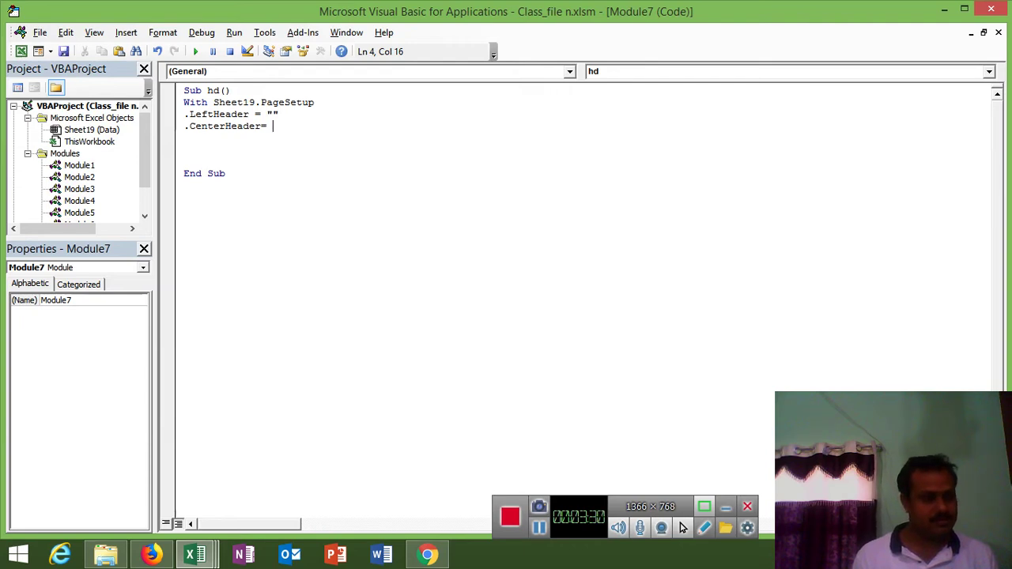
type("da")
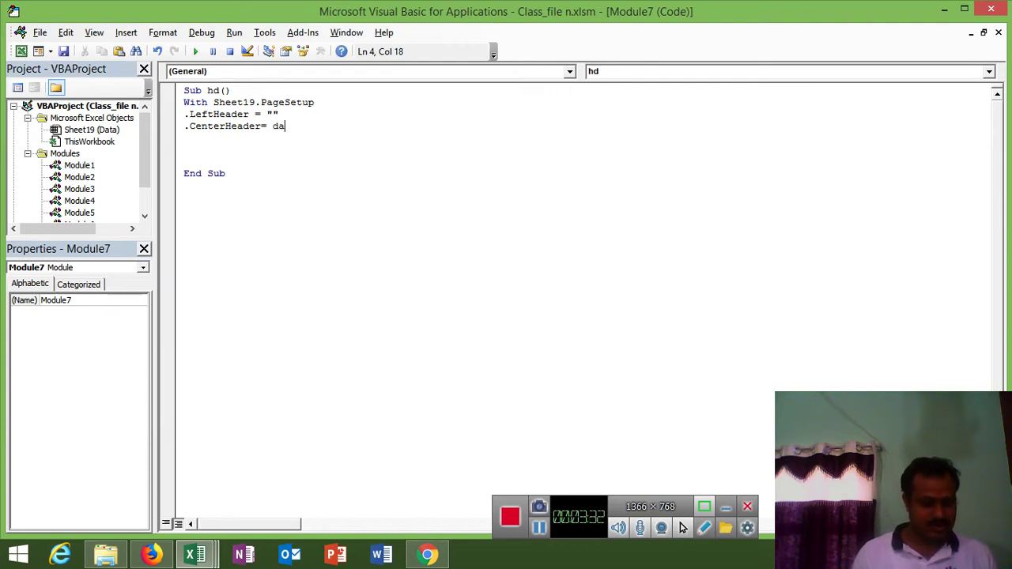
type("te")
key("Return")
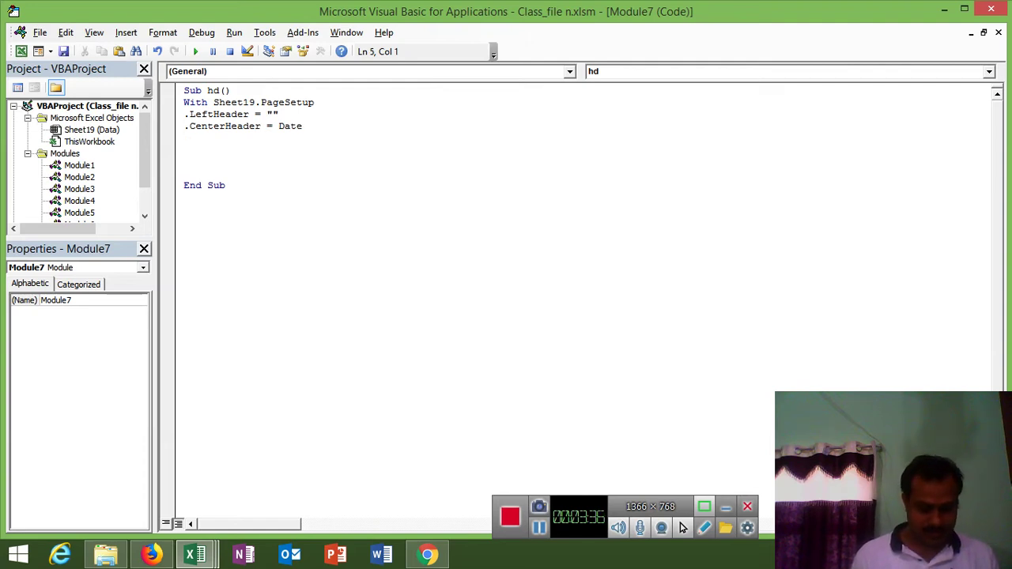
type(".ri")
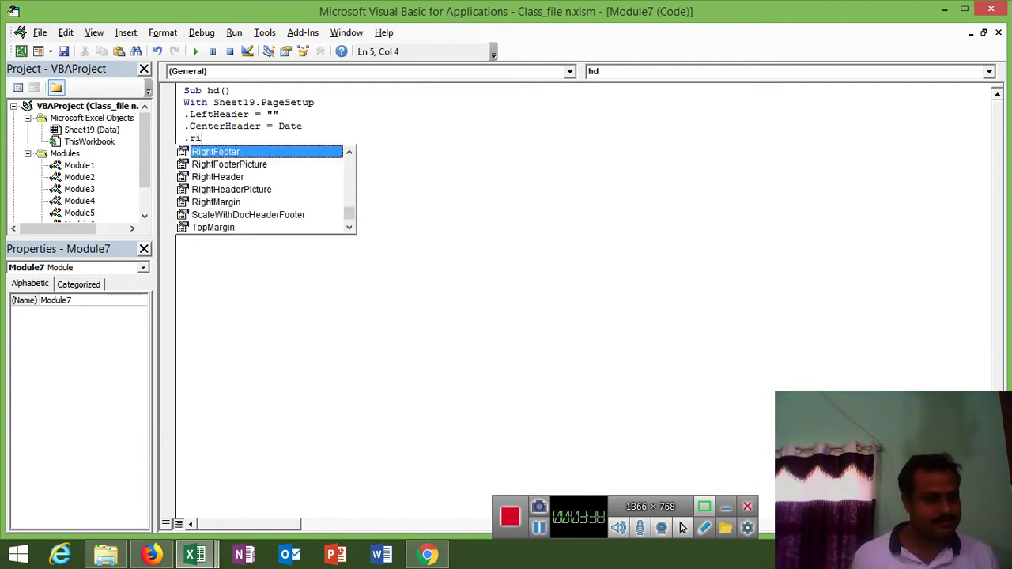
Step: Add a .RightHeader = "Sample Data" line below the CenterHeader line
key("Down")
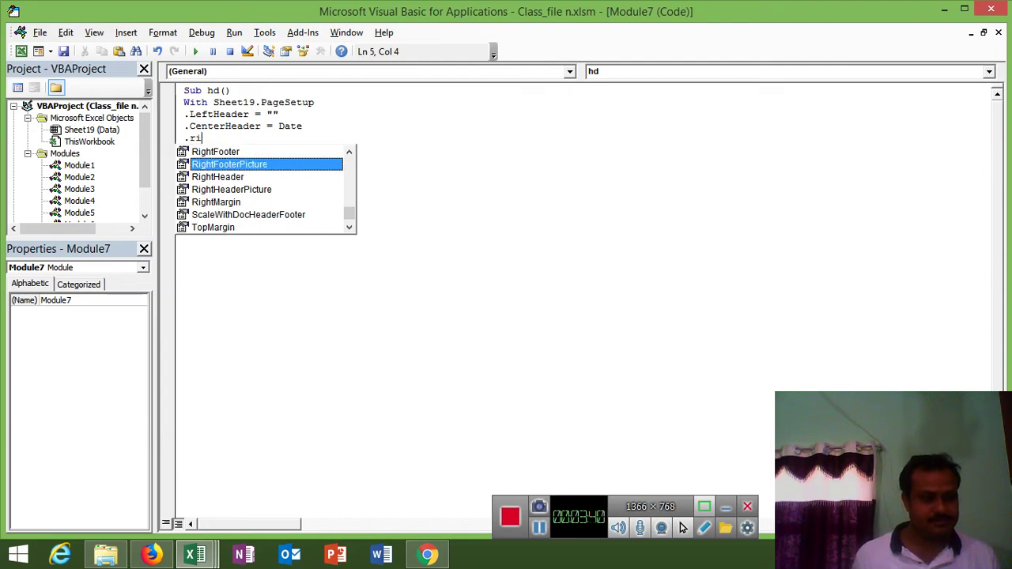
key("Down")
key("space")
type("=")
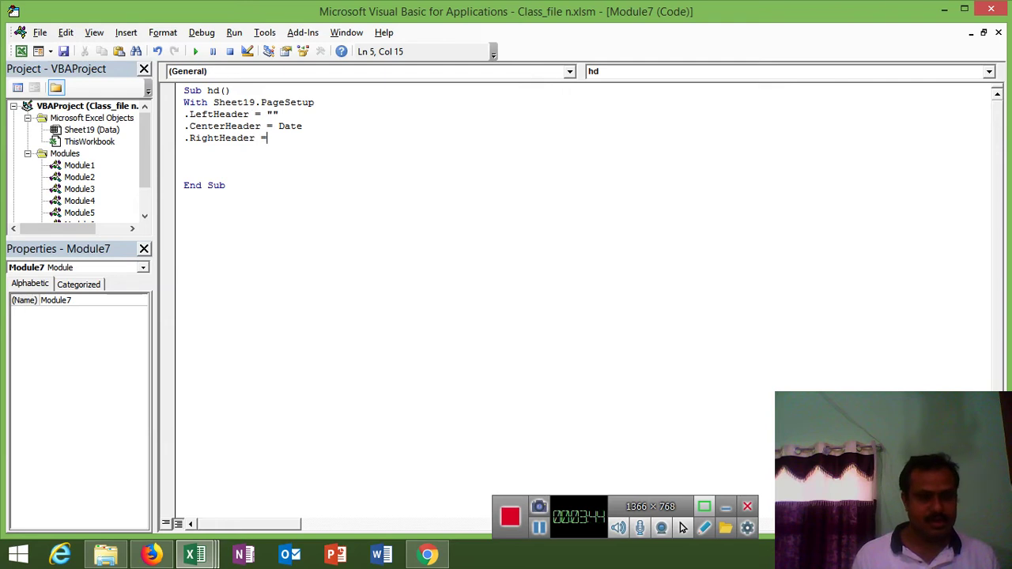
type("  \"")
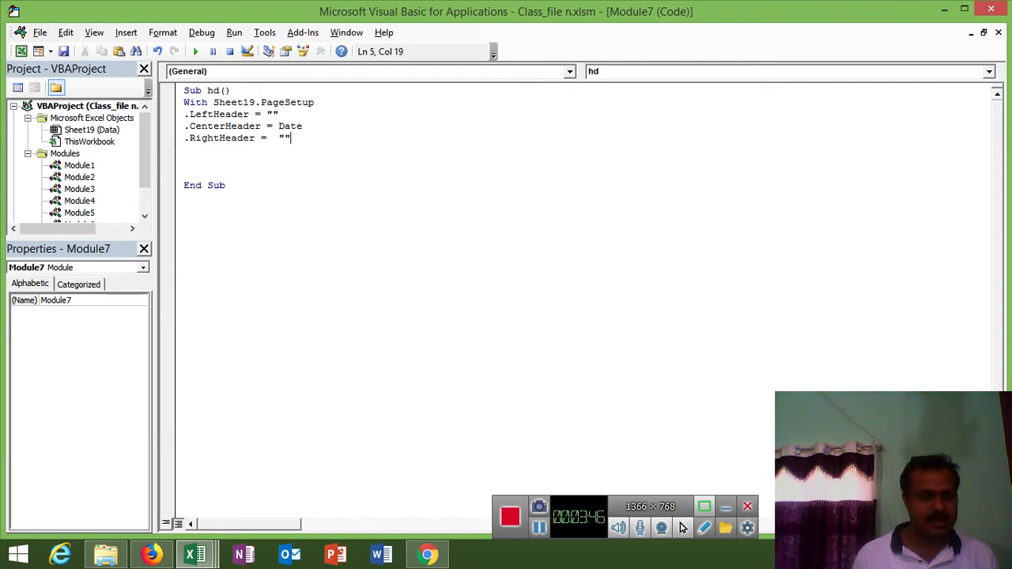
key("Return")
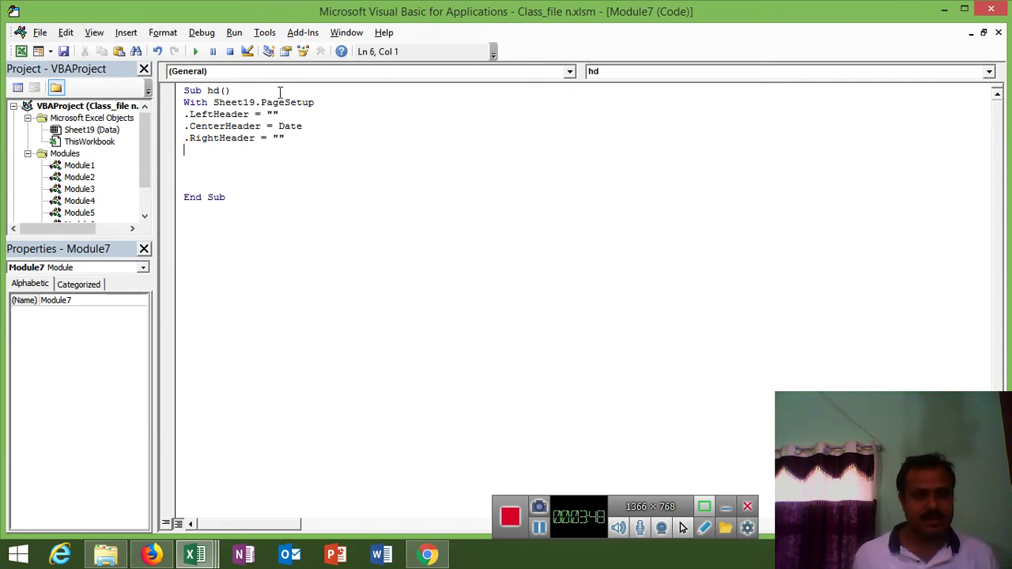
left_click(272, 114)
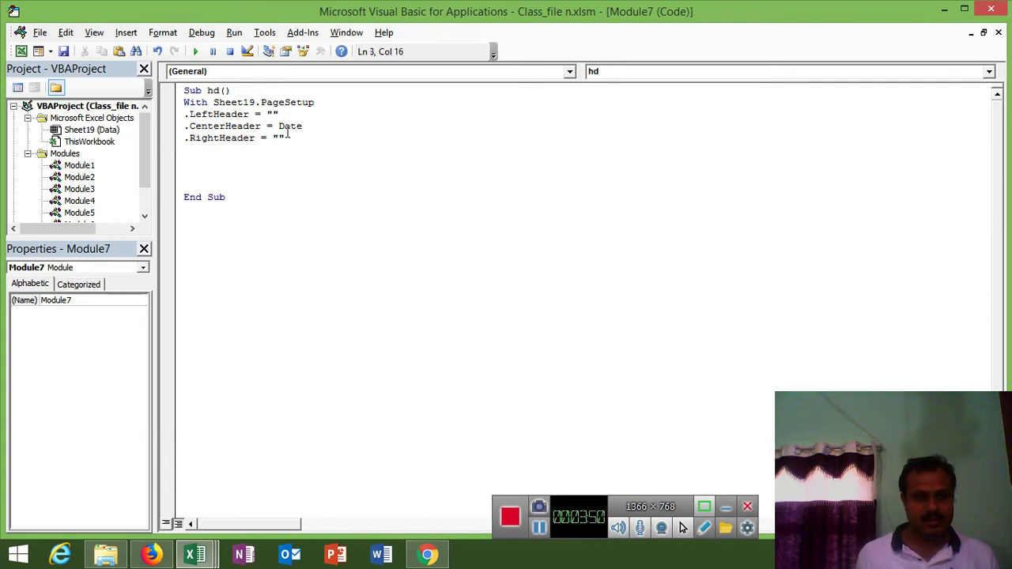
left_click(281, 138)
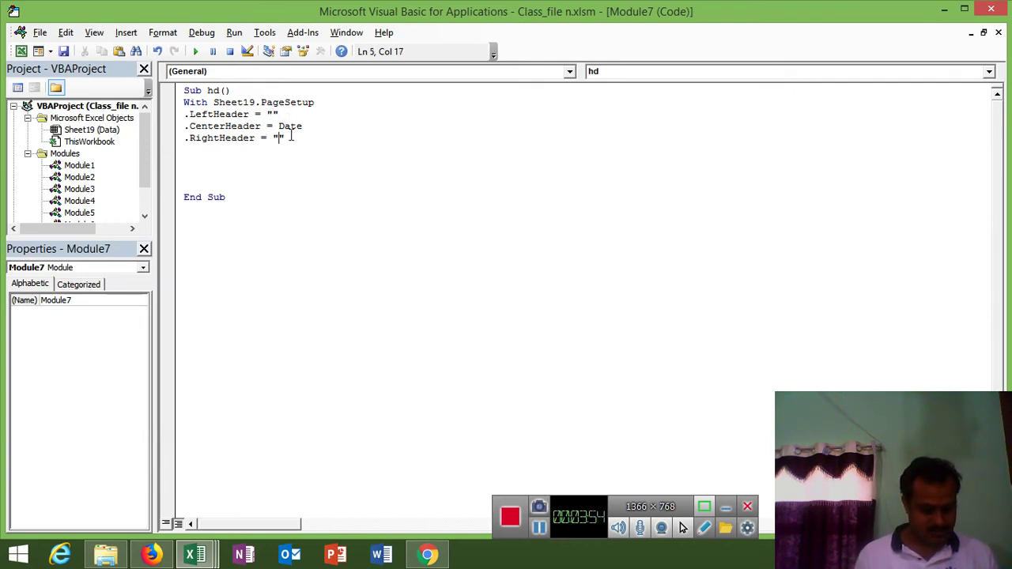
type("Sample Da")
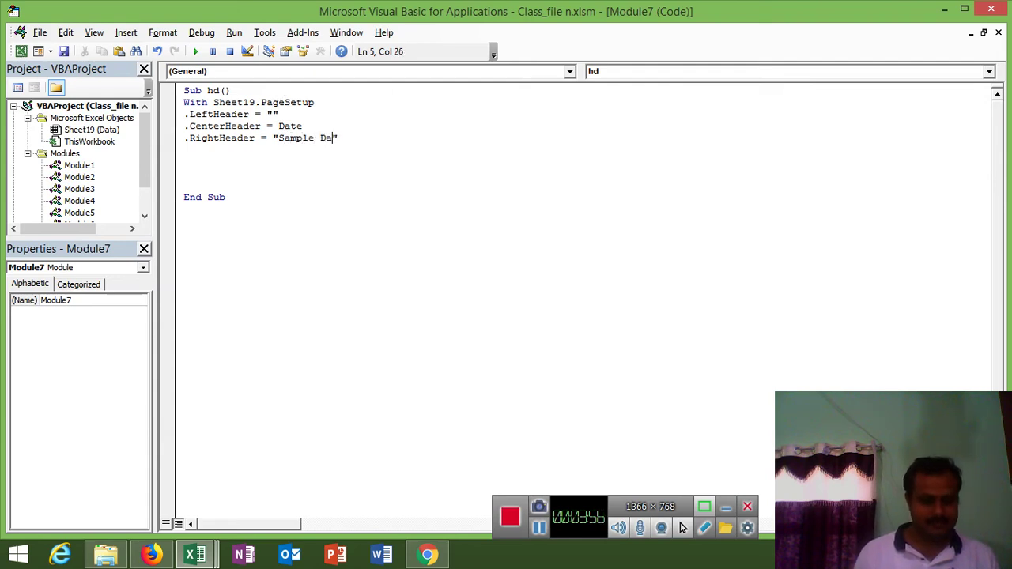
type("ta")
left_click(183, 149)
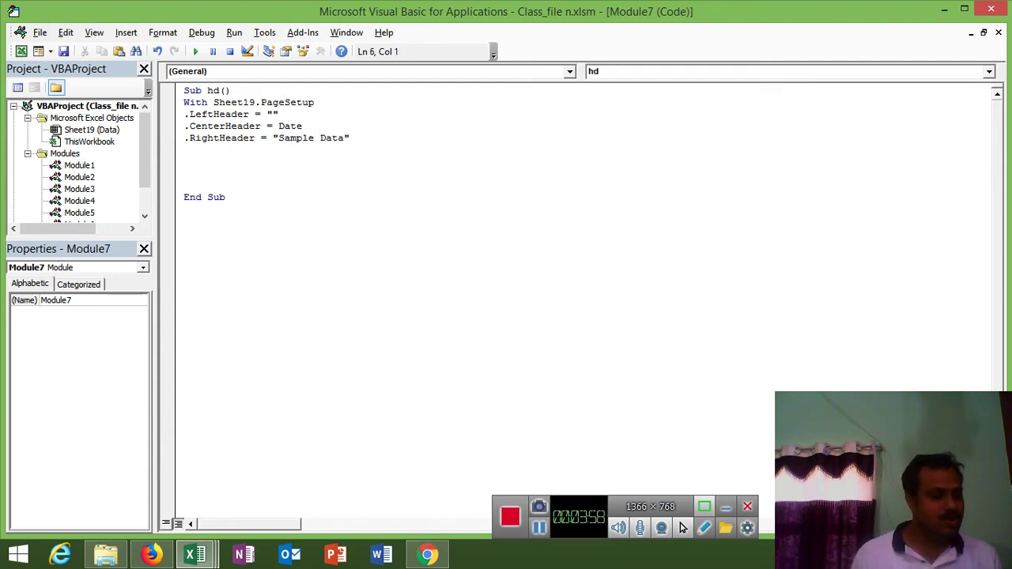
type(".")
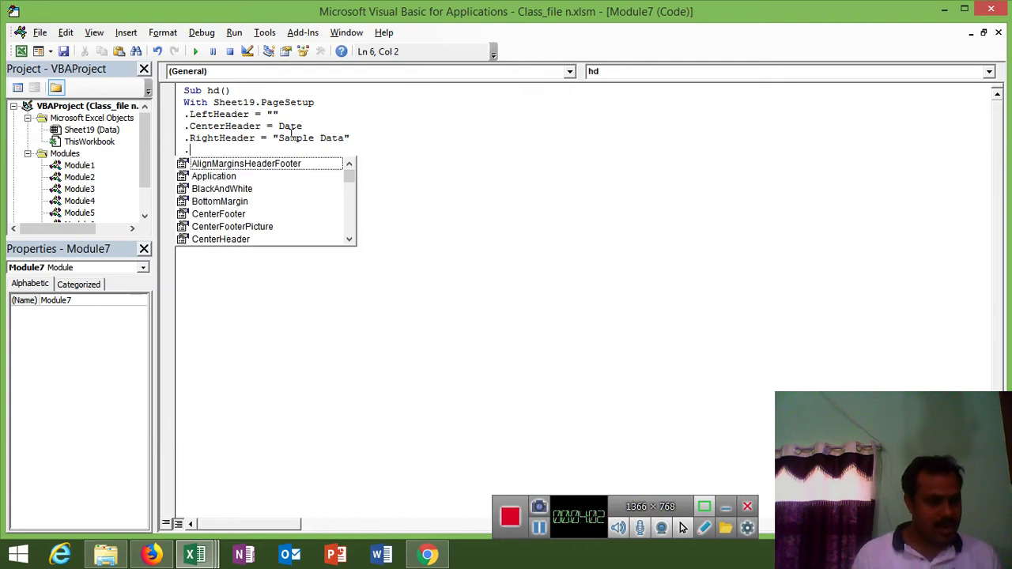
type("le")
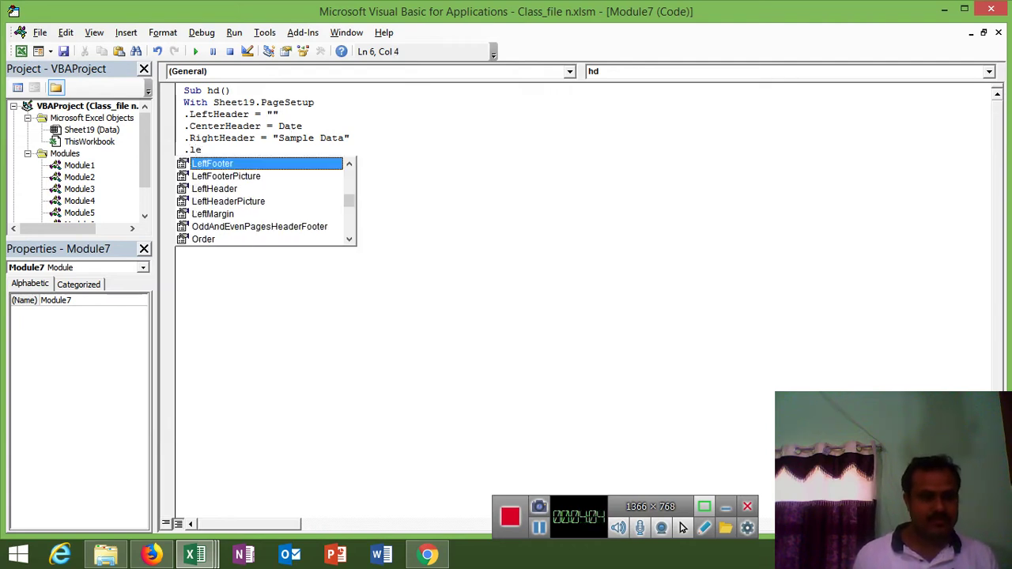
Step: Set .LeftFooter = "" and type .CenterFooter = &page without quotes
key("Tab")
type("=")
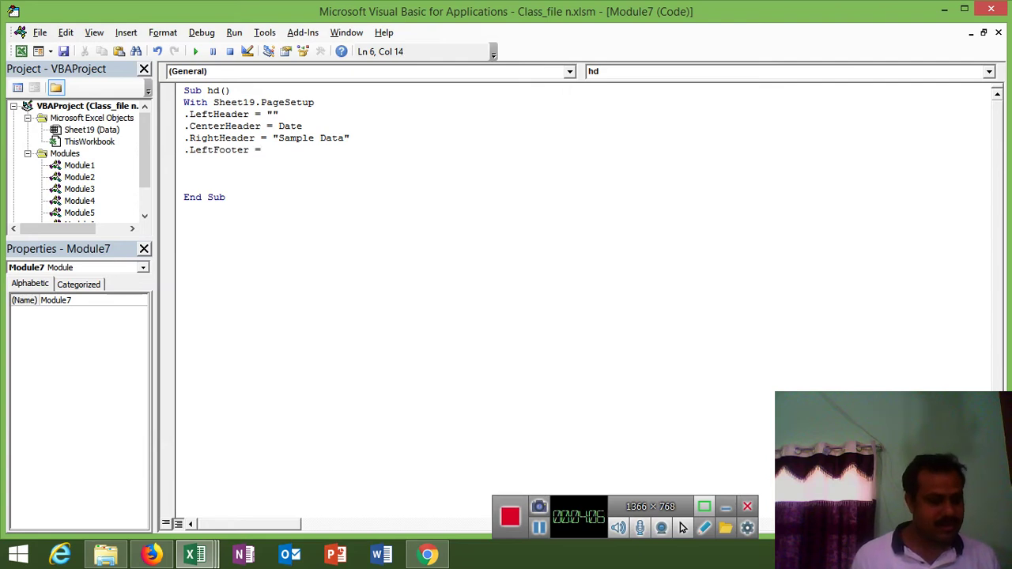
type(" \"\"")
key("Return")
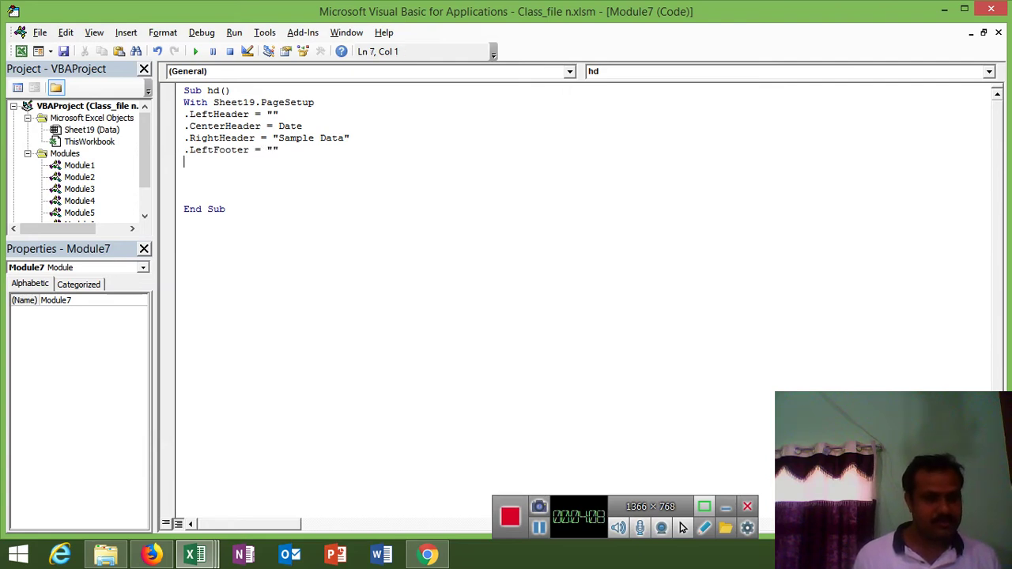
type(".")
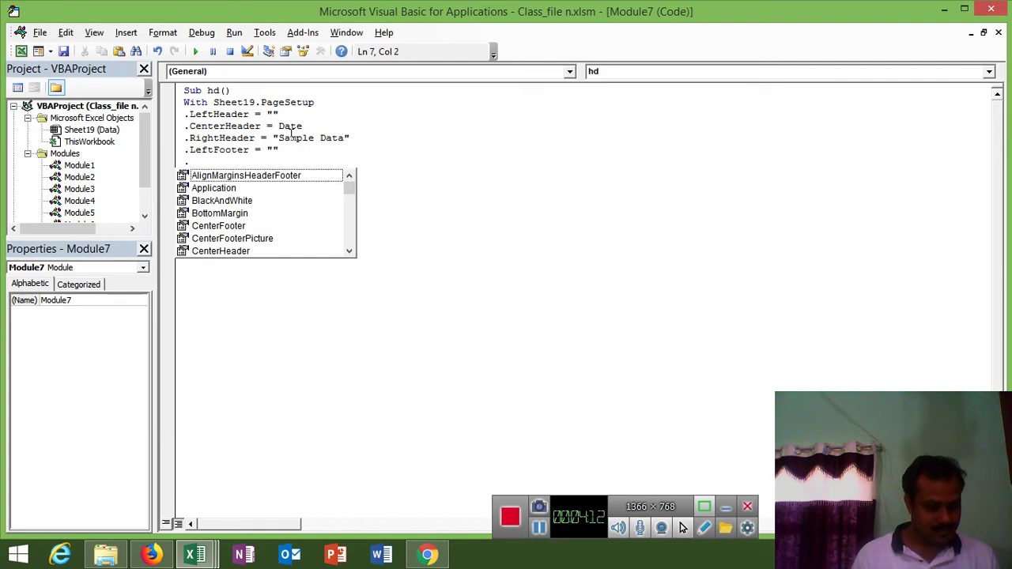
type("ce")
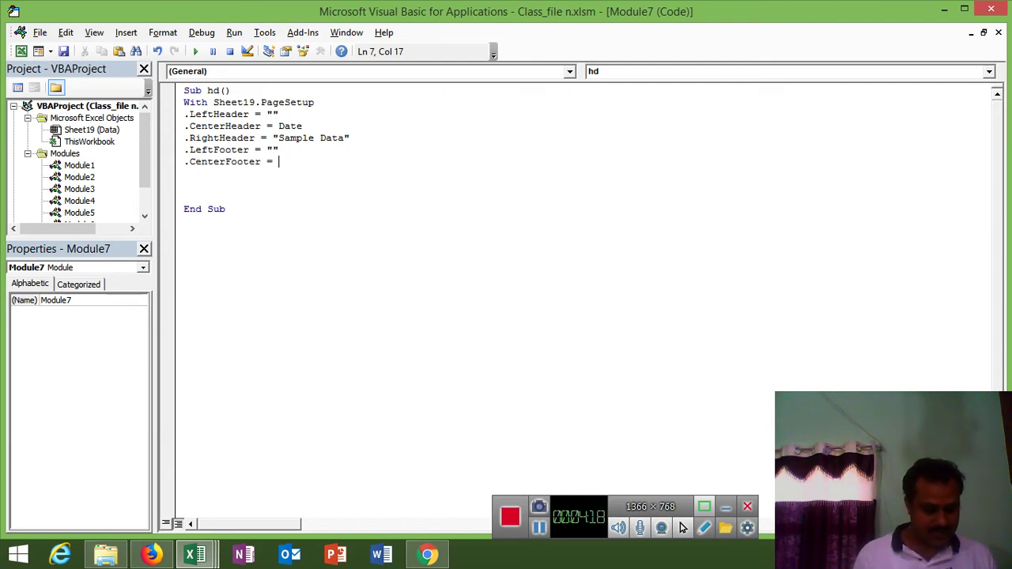
type("&")
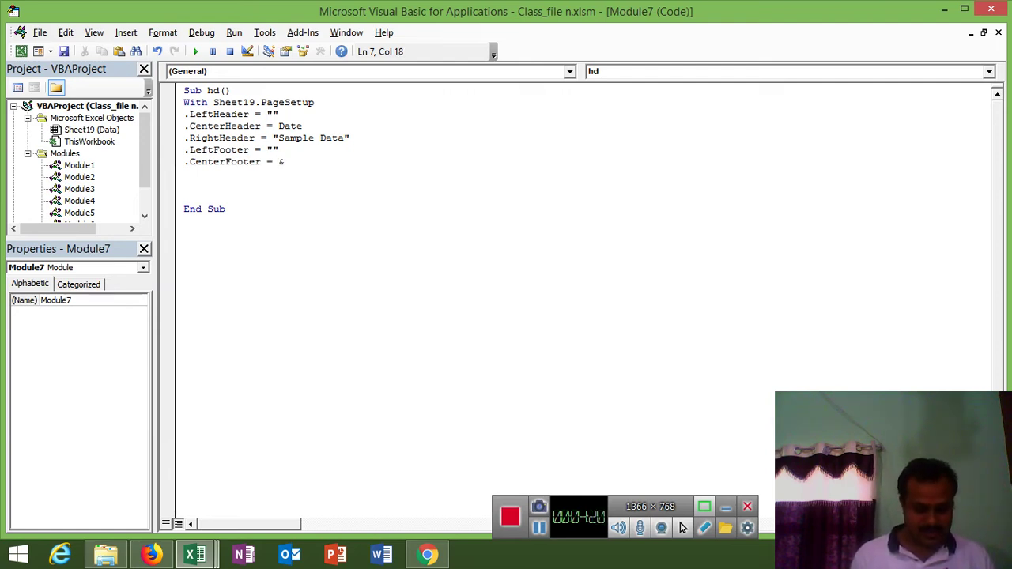
type("pa")
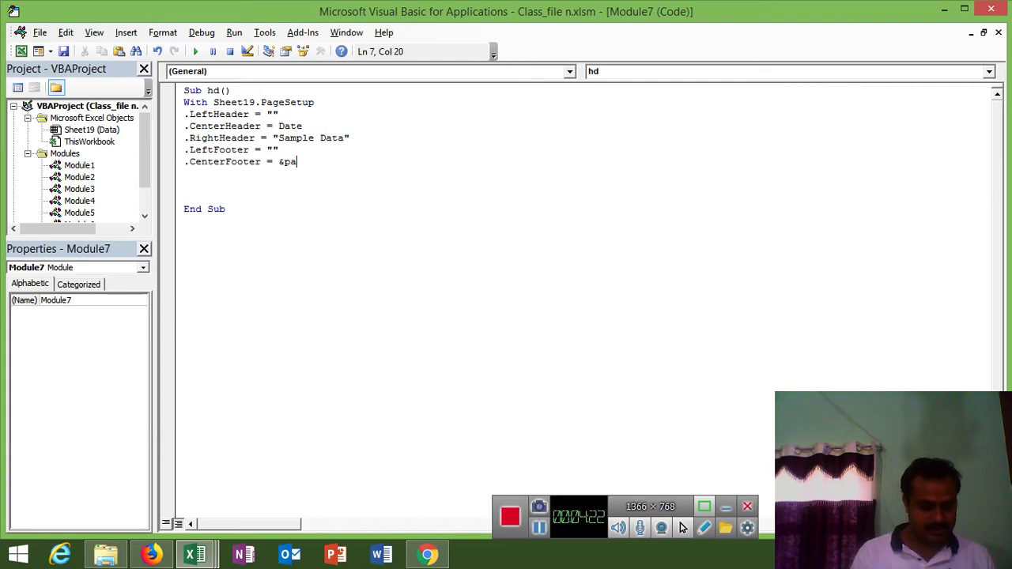
type("ge")
Step: Dismiss the compile error, quote the CenterFooter value as "&page", and add End With
key("Return")
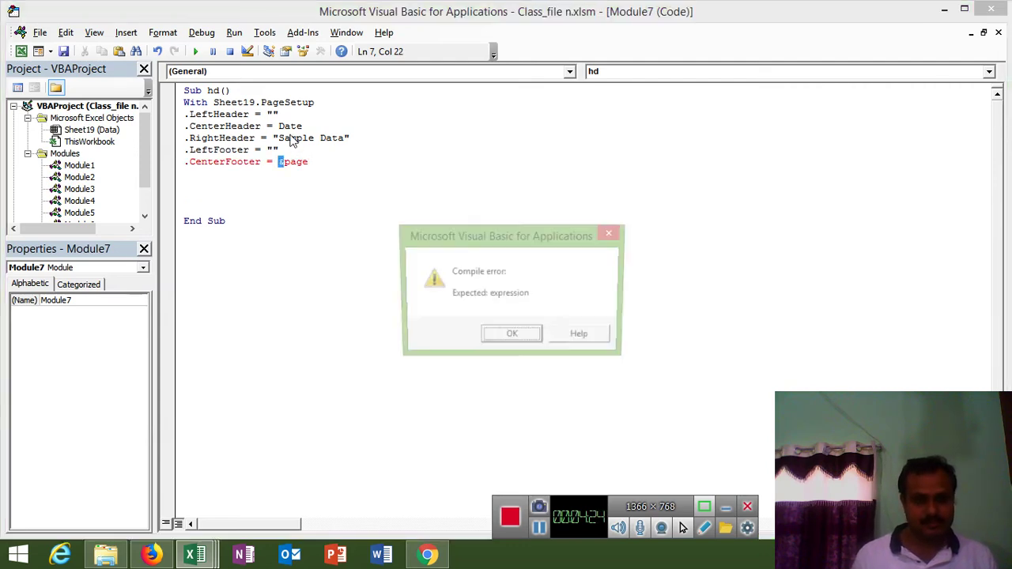
key("Return")
key("Down")
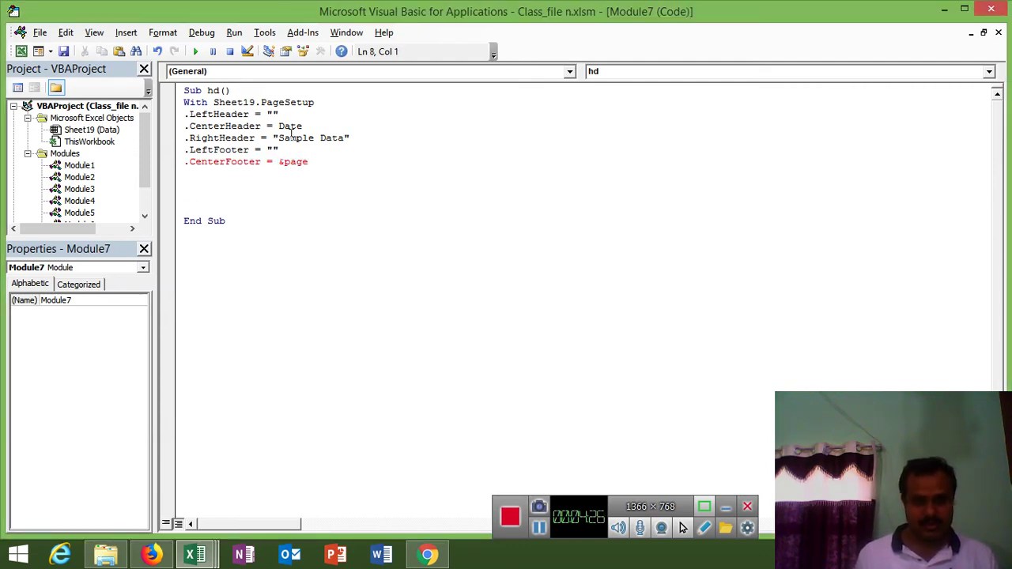
left_click(278, 161)
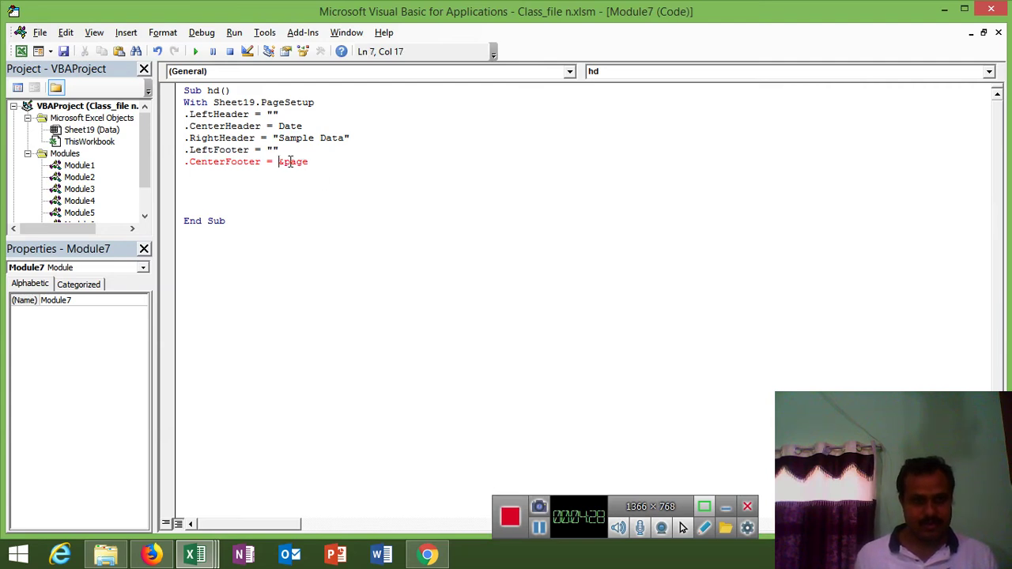
type("\"")
key("End")
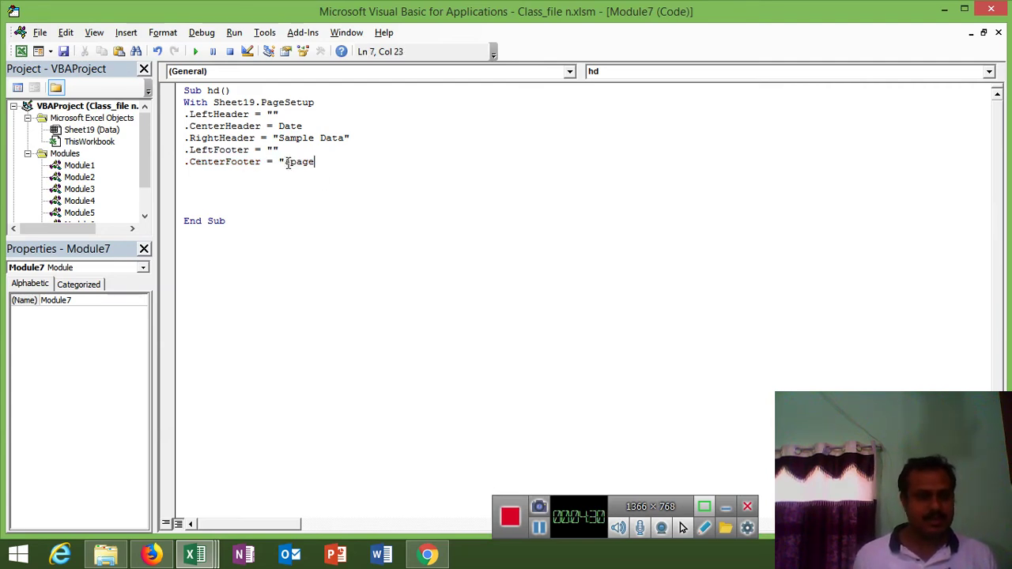
type("\"")
key("Return")
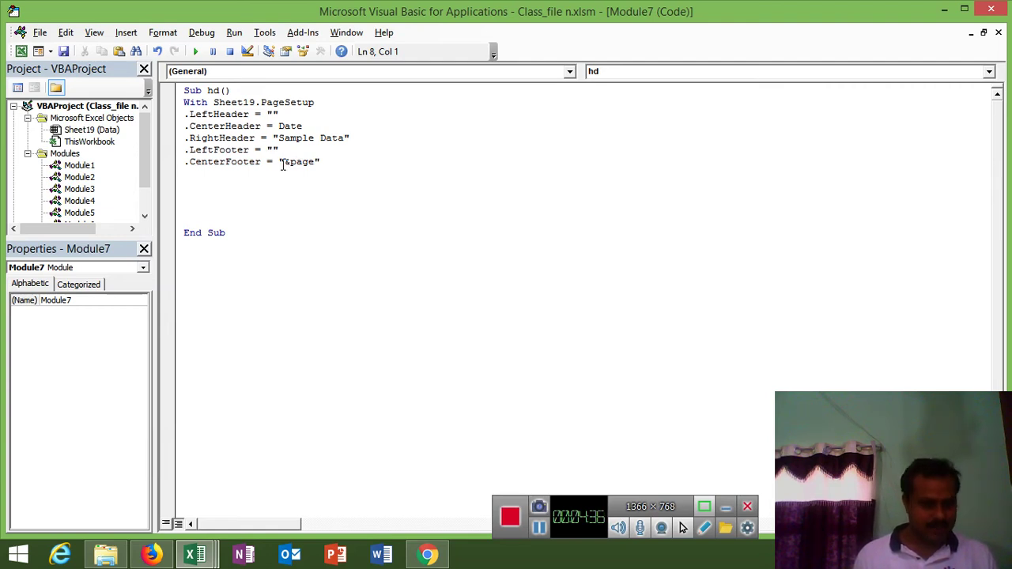
type("end w")
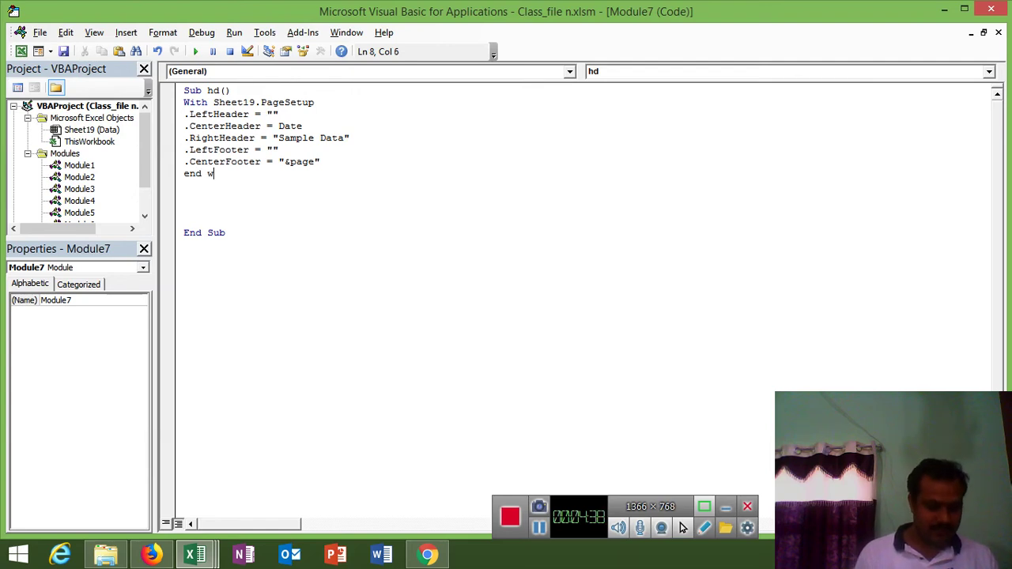
type("ith")
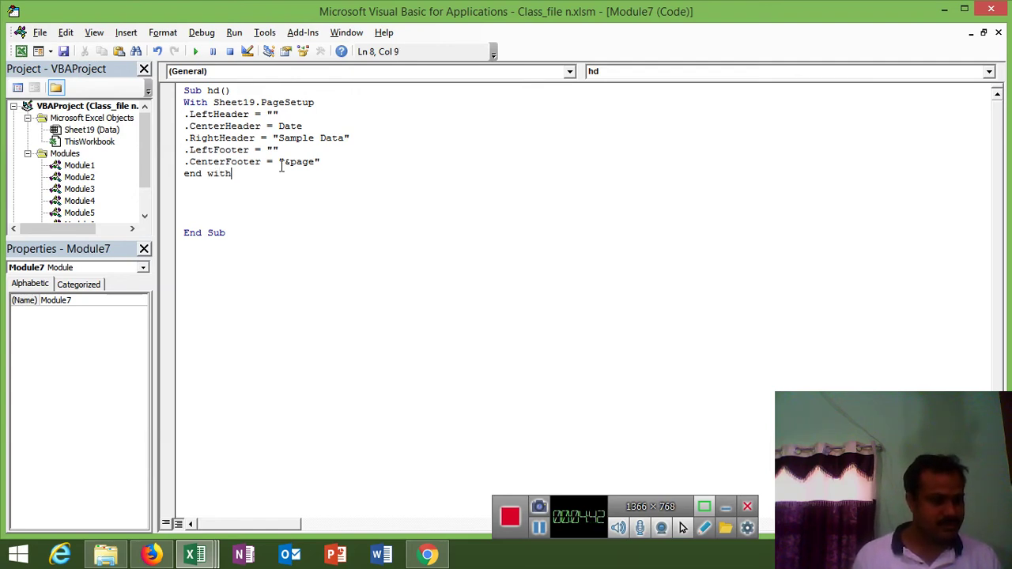
key("Return")
key("Return")
type("s")
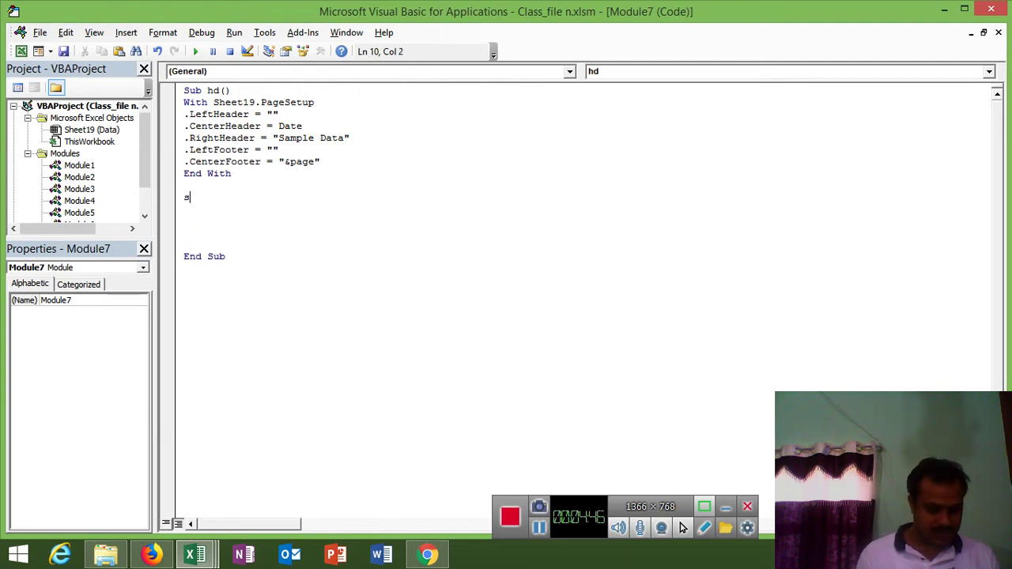
Step: Add ActiveWindow.View = xlNormalView after End With, then switch to the Excel workbook
type("heet19")
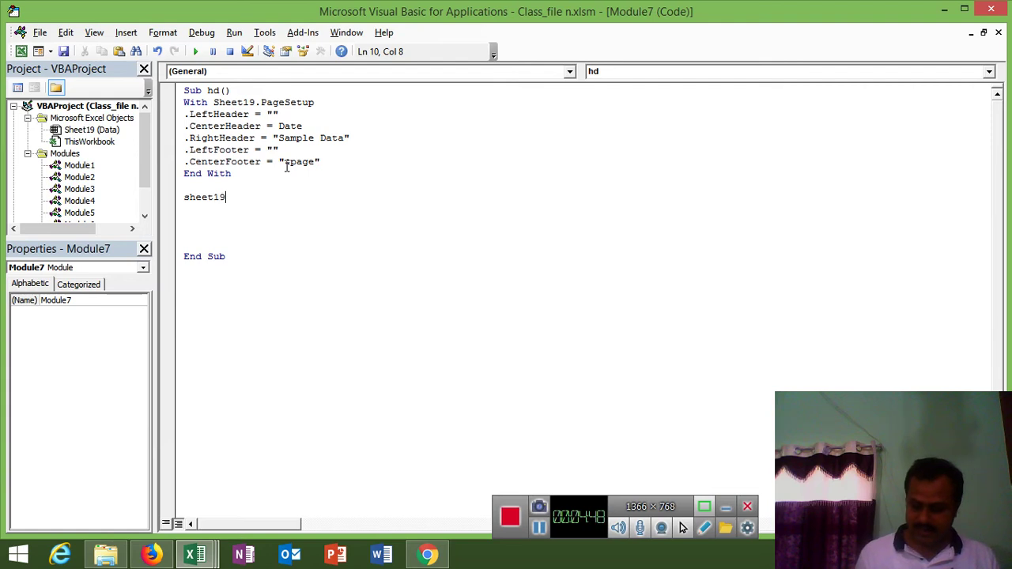
type(".")
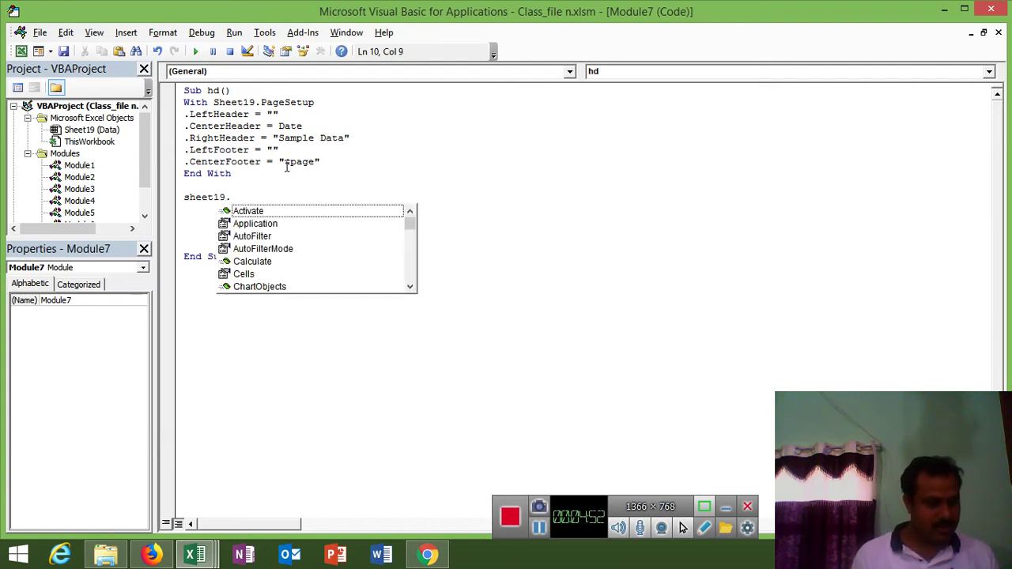
key("BackSpace")
key("BackSpace")
key("BackSpace")
key("BackSpace")
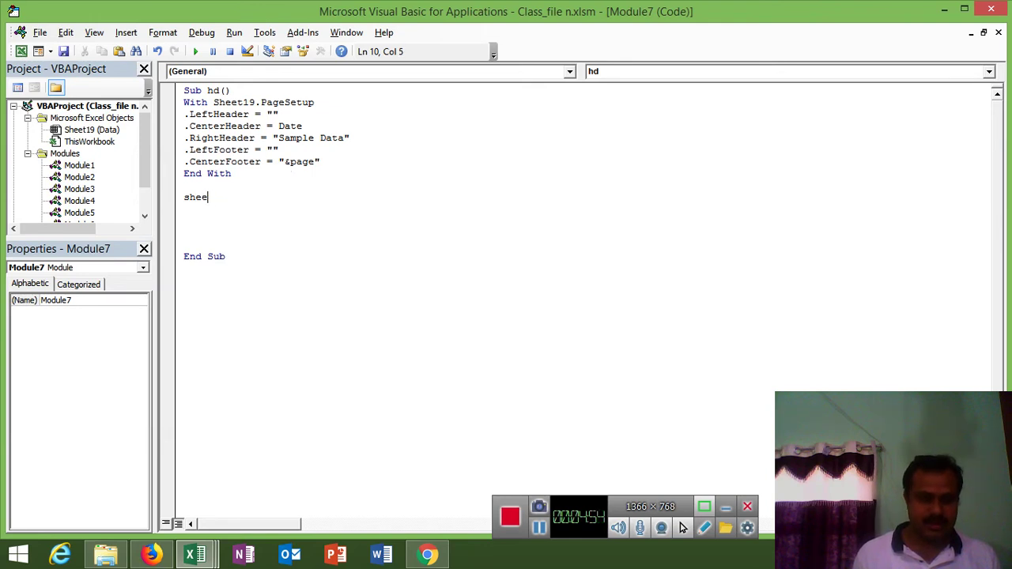
key("BackSpace")
key("BackSpace")
type("c")
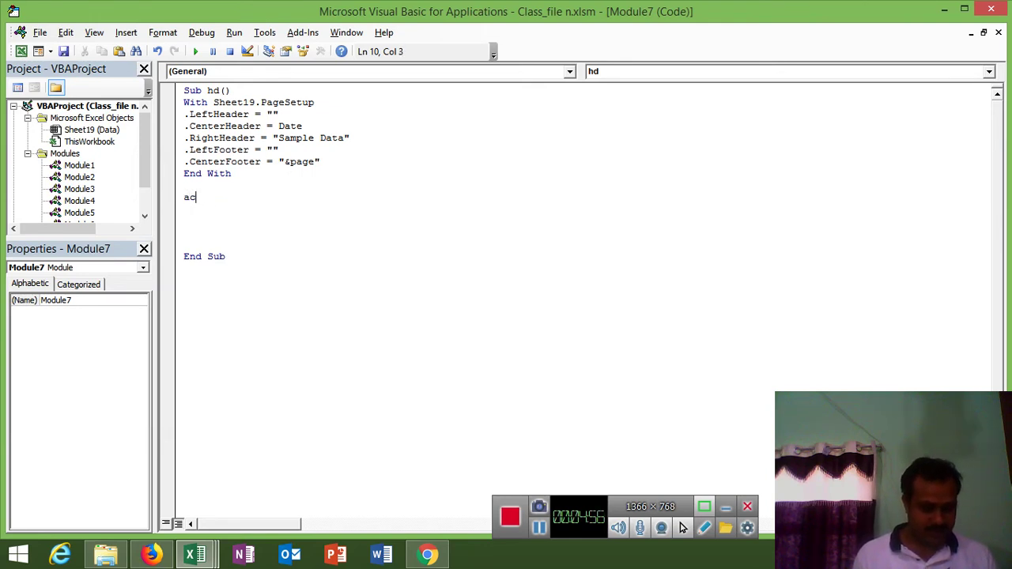
type("tivewi")
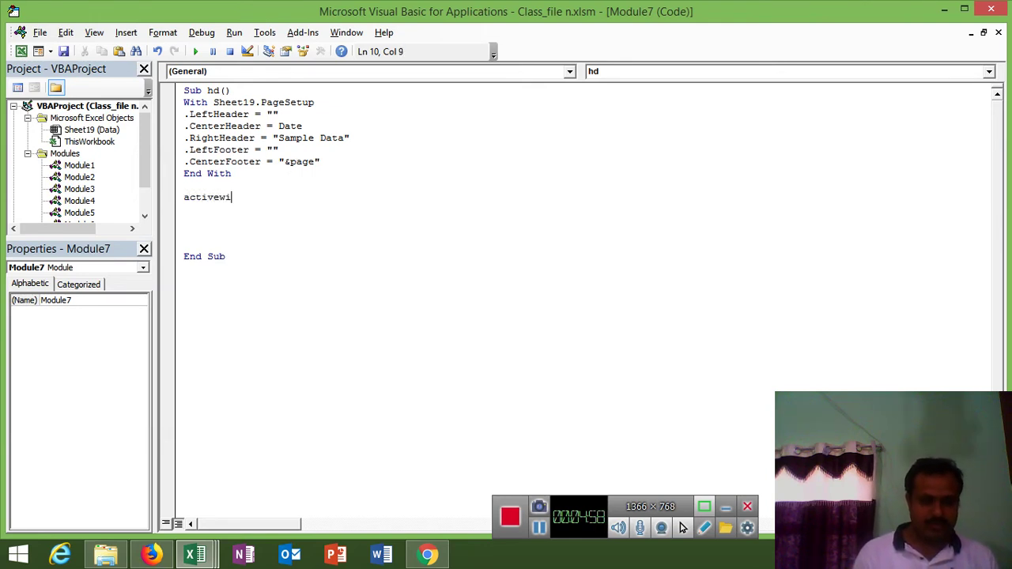
type("n")
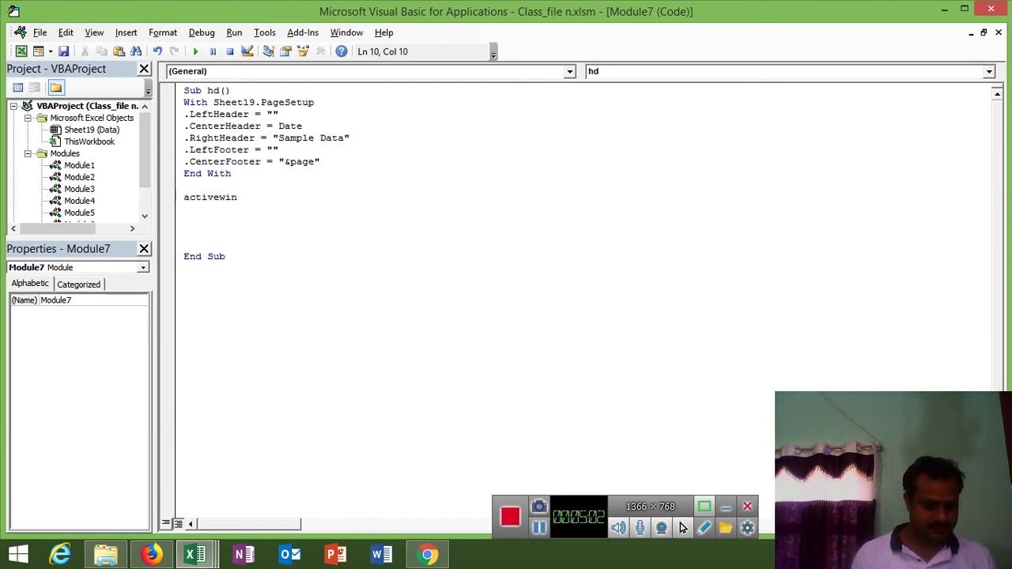
type("dow")
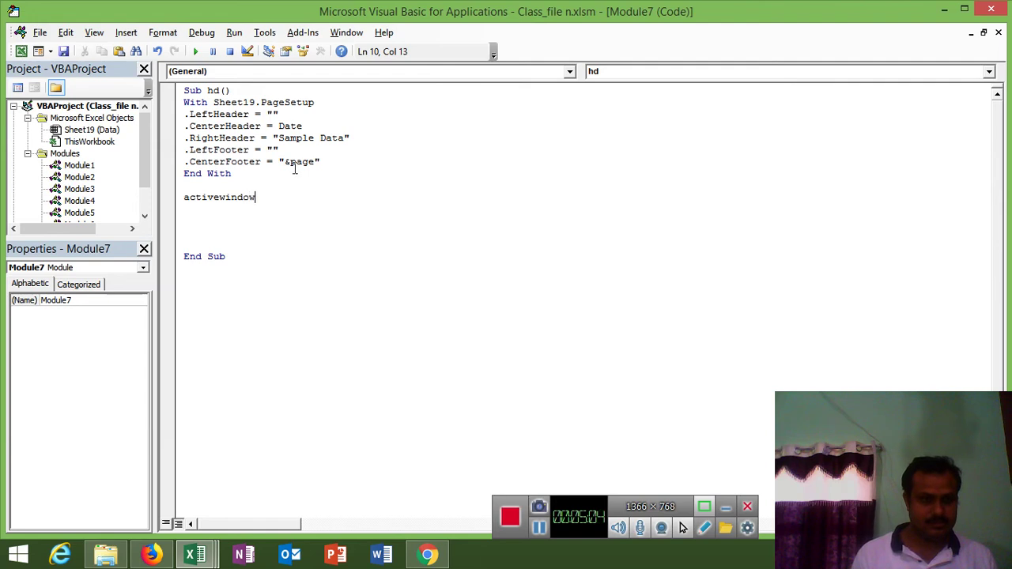
type(".V")
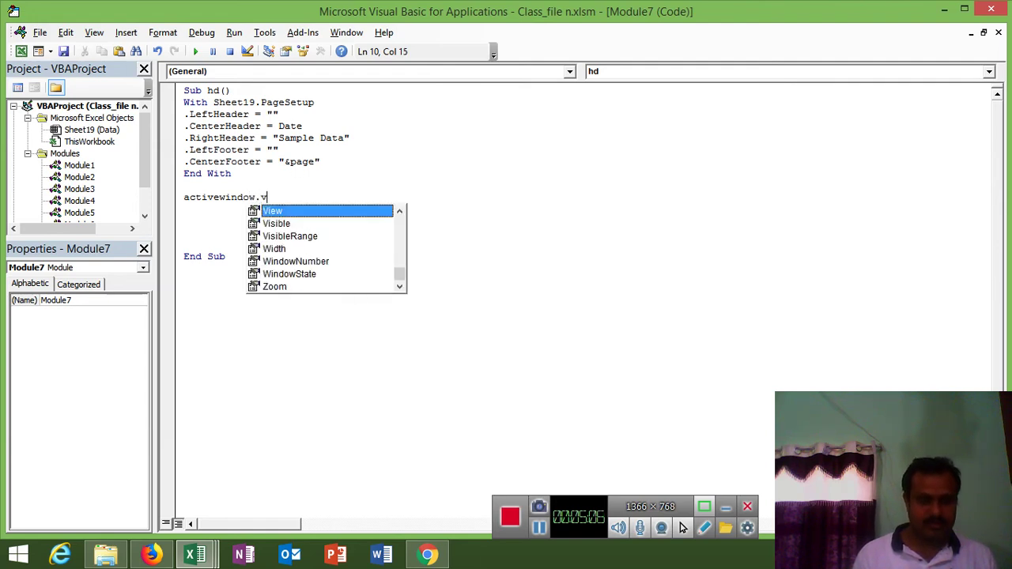
key("Tab")
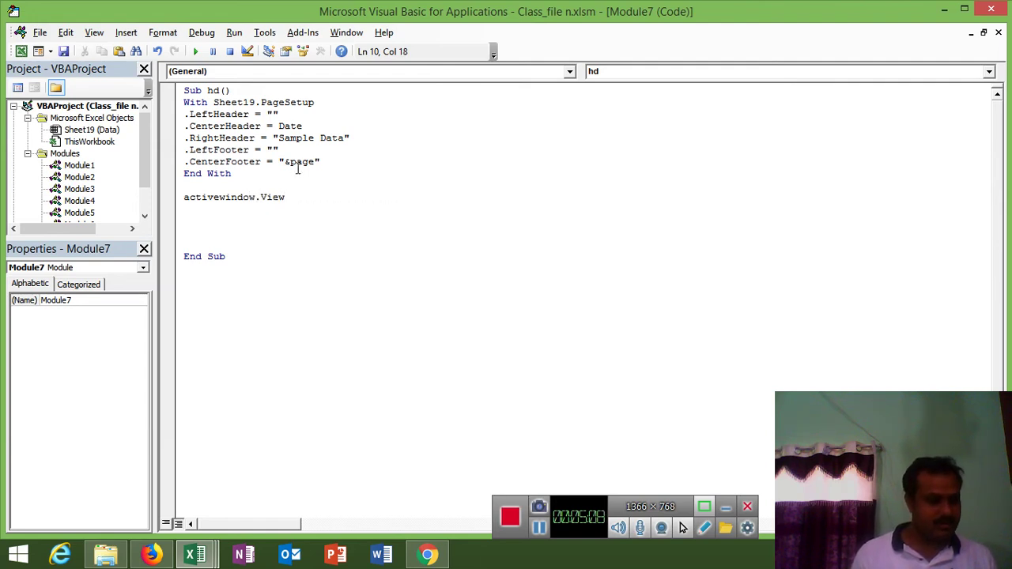
type("=")
key("Tab")
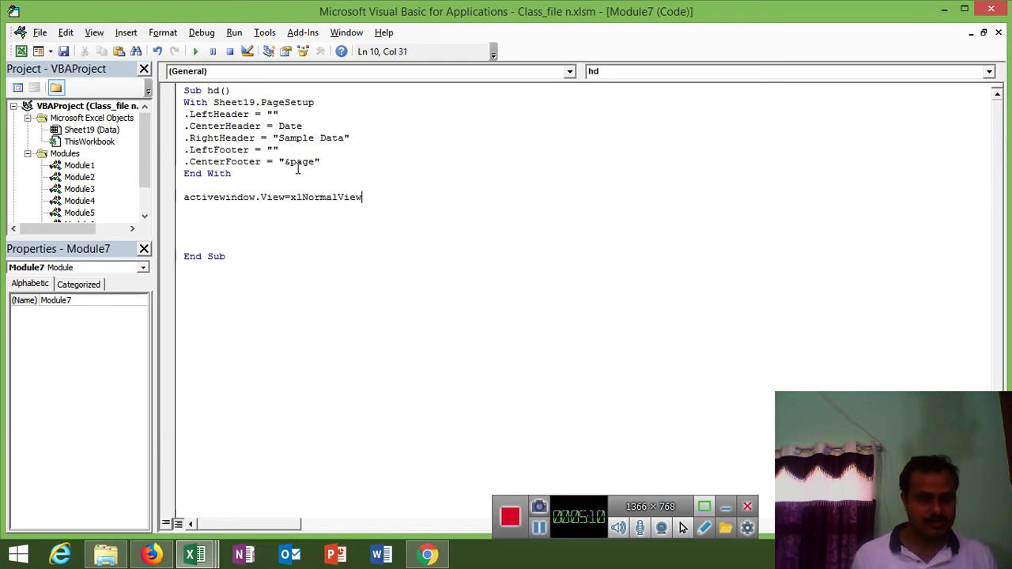
key("Return")
key("alt")
key("alt+F11")
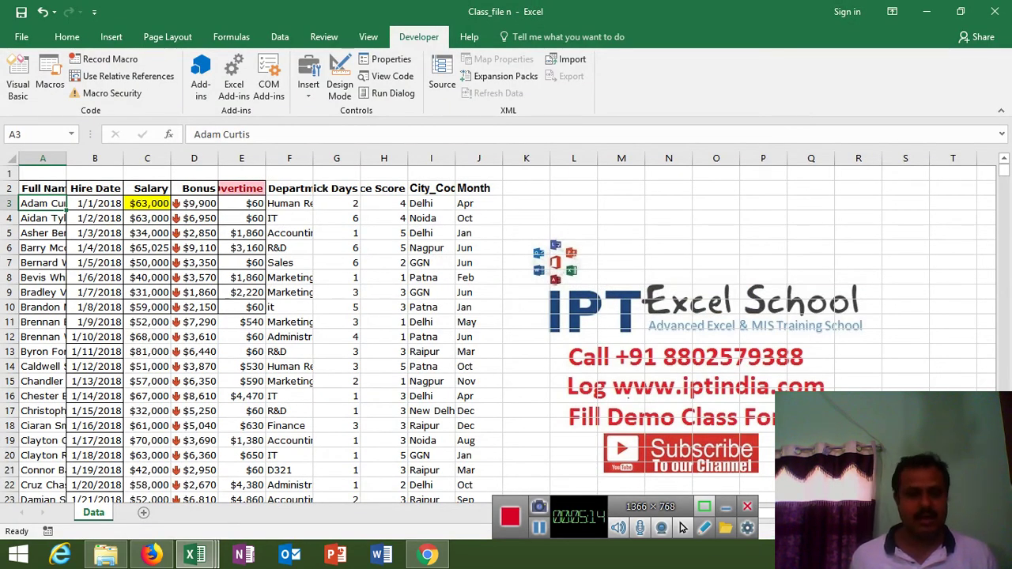
Step: Run the hd macro from the VBA editor
key("alt+F11")
left_click(320, 314)
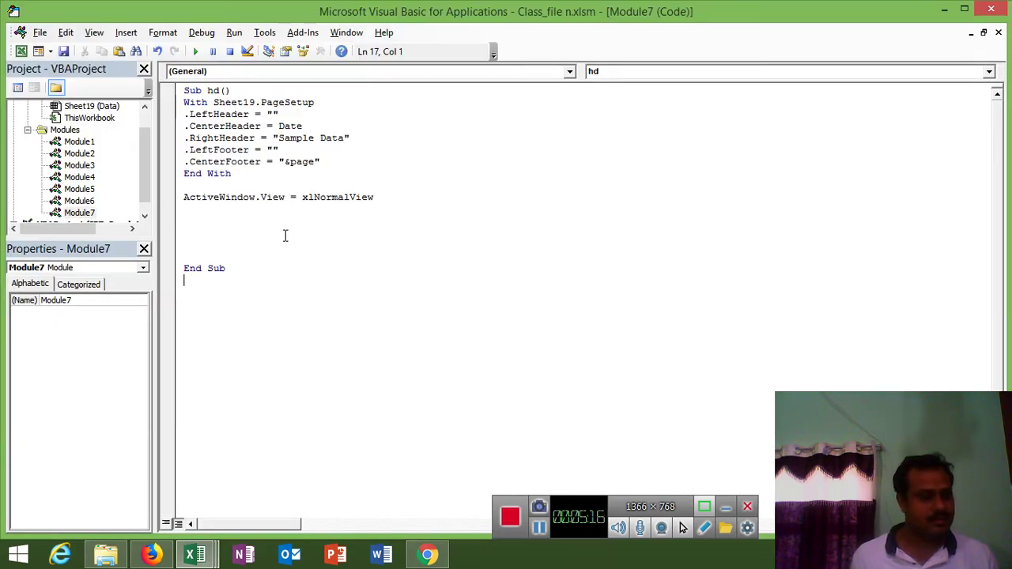
key("alt+F11")
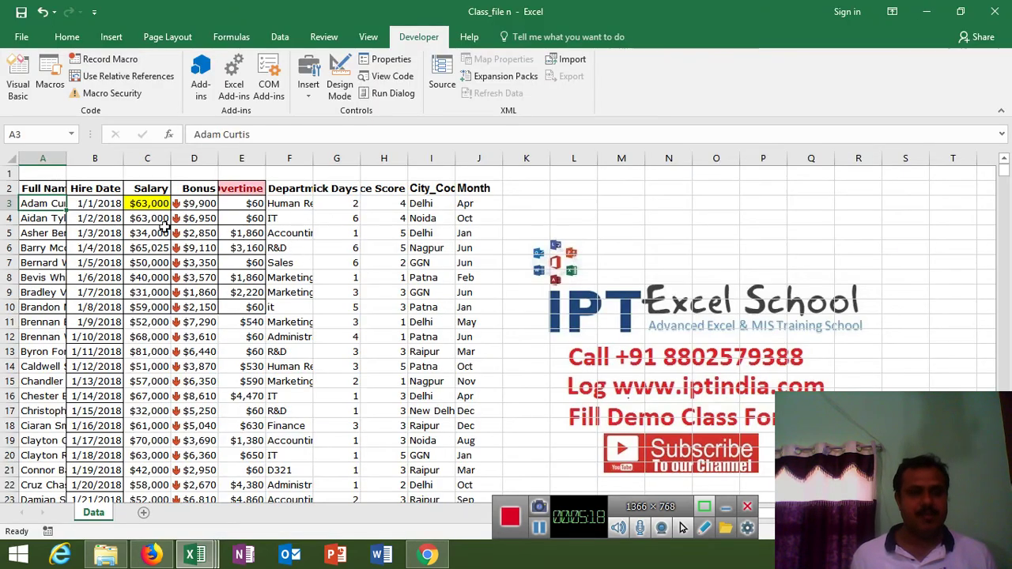
key("alt+F11")
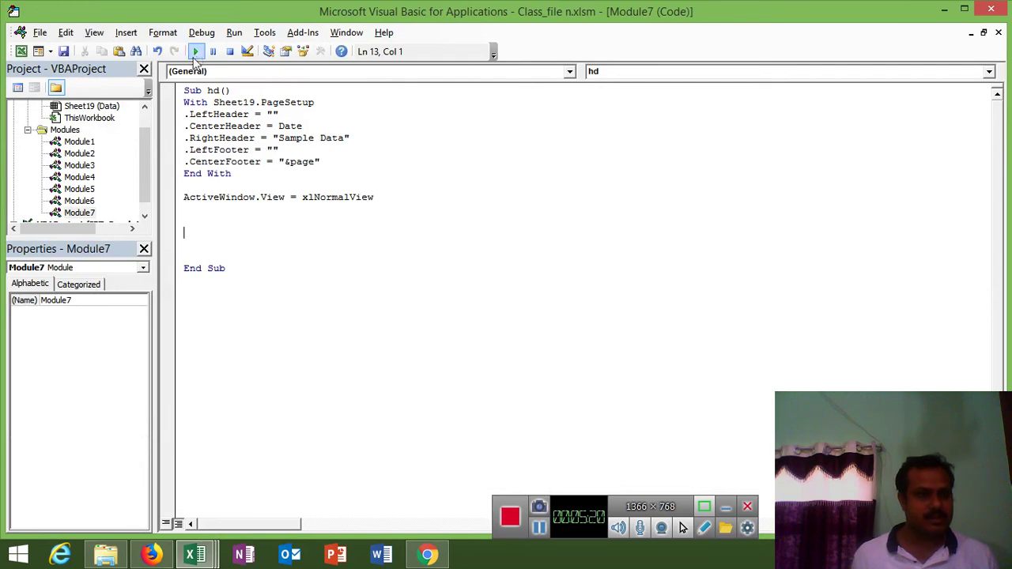
left_click(197, 56)
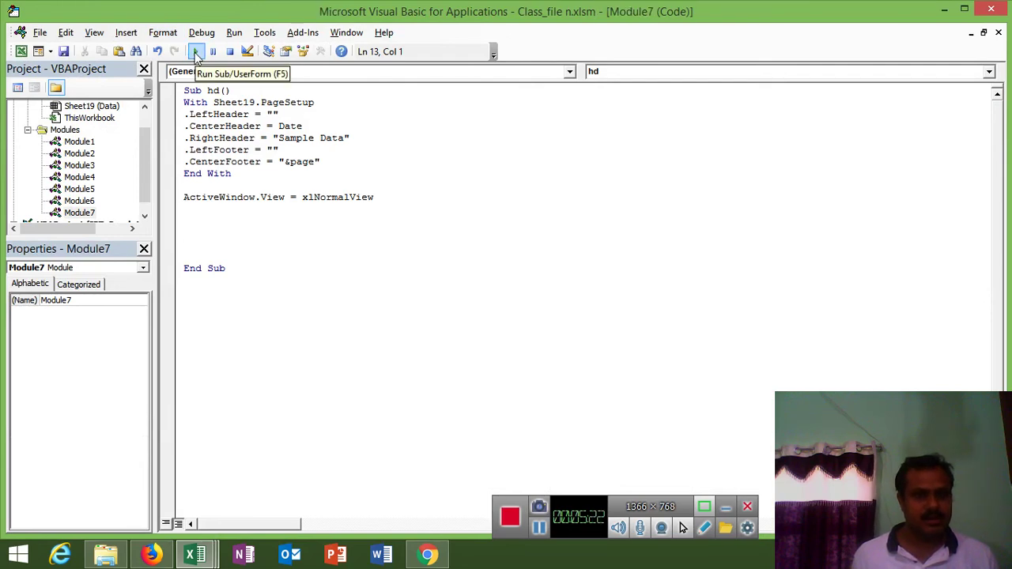
Step: Check the Data sheet's print preview shows the date, Sample Data header and page footer
key("alt+F11")
left_click(56, 262)
key("ctrl+p")
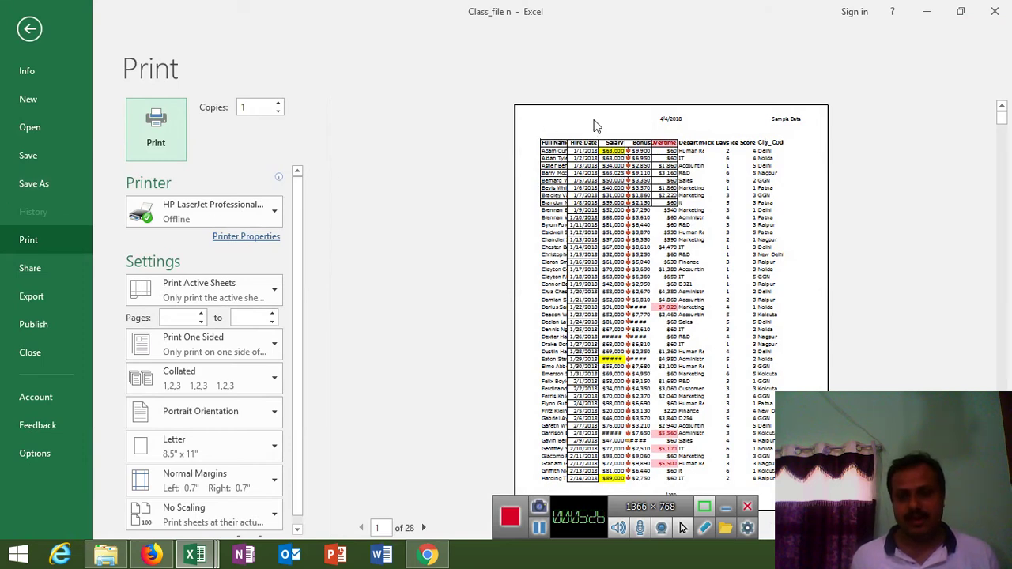
left_click(726, 508)
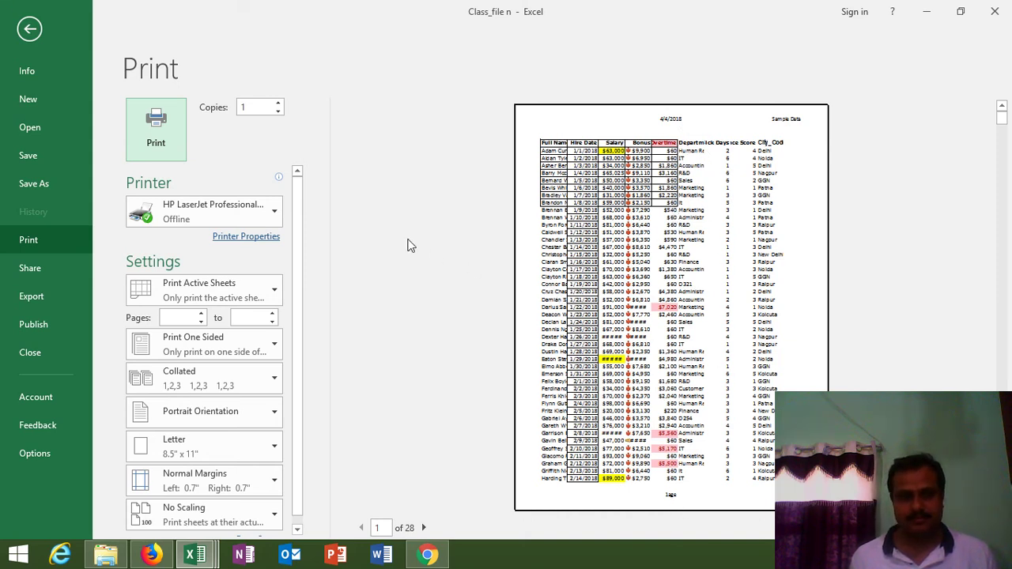
key("Escape")
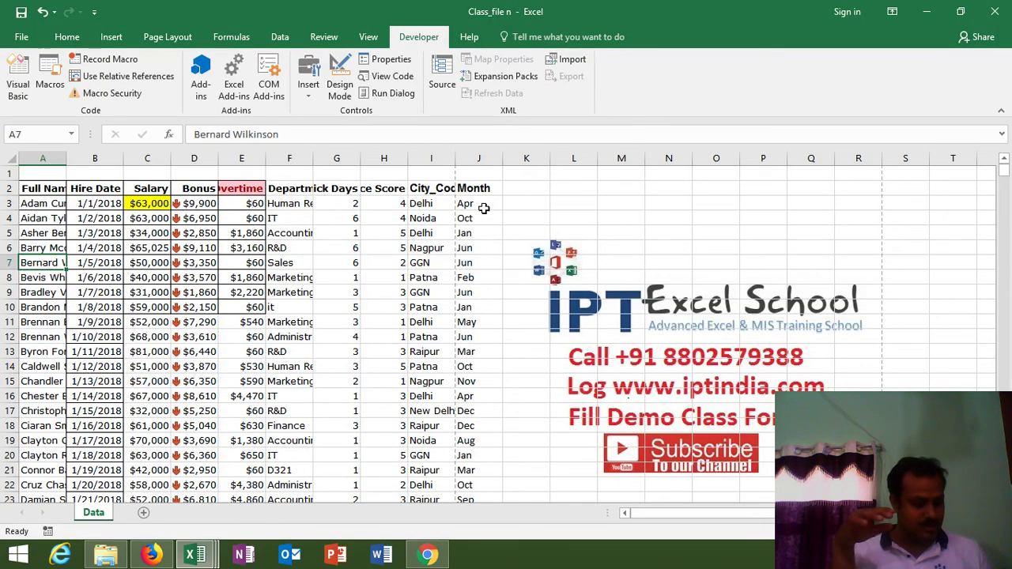
Step: Switch from the Data worksheet back to the VBA editor showing the hd macro
key("alt+F11")
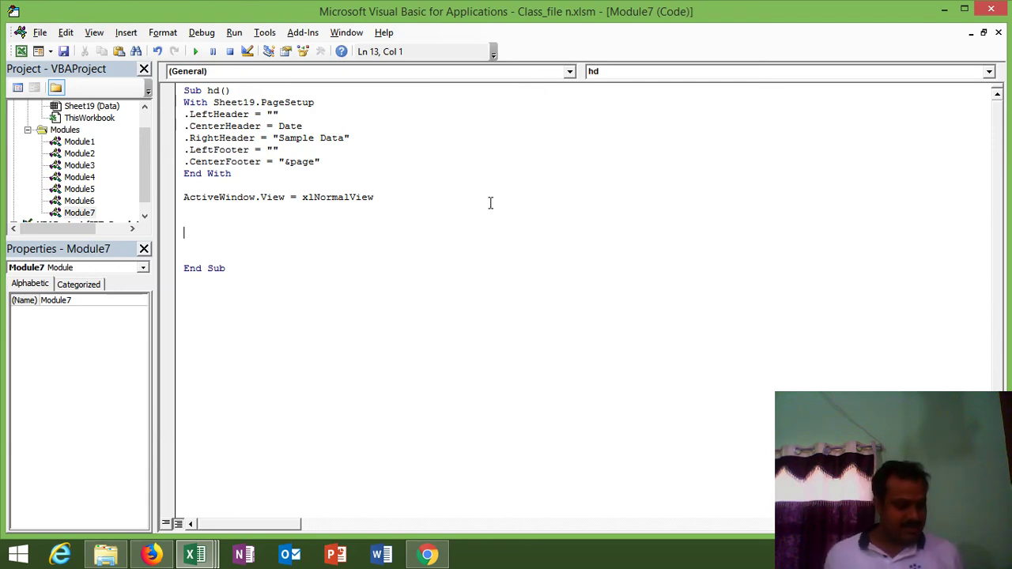
Step: Minimize all windows with Win+D to reveal the Windows desktop
key("super+d")
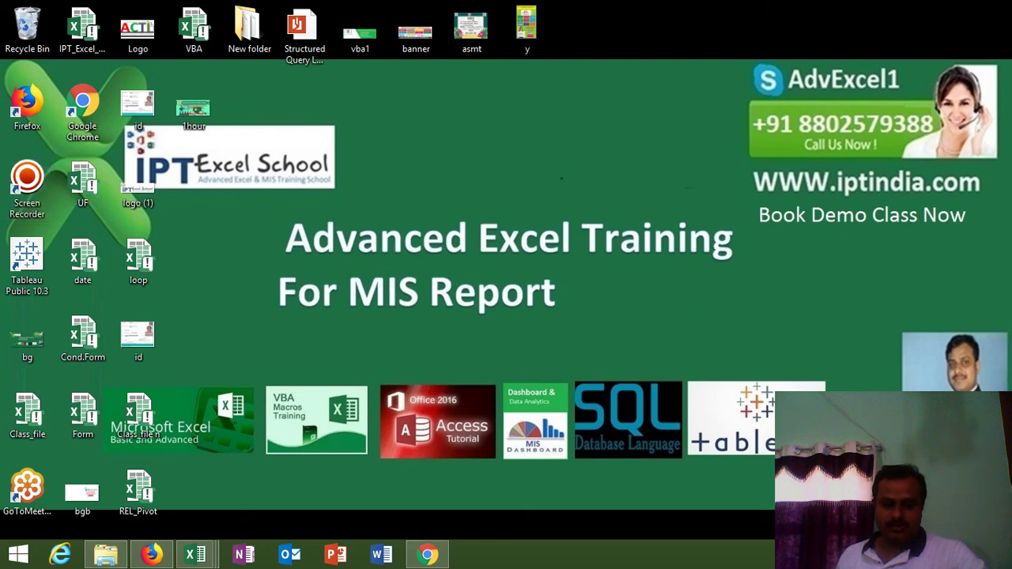
mouse_move(708, 521)
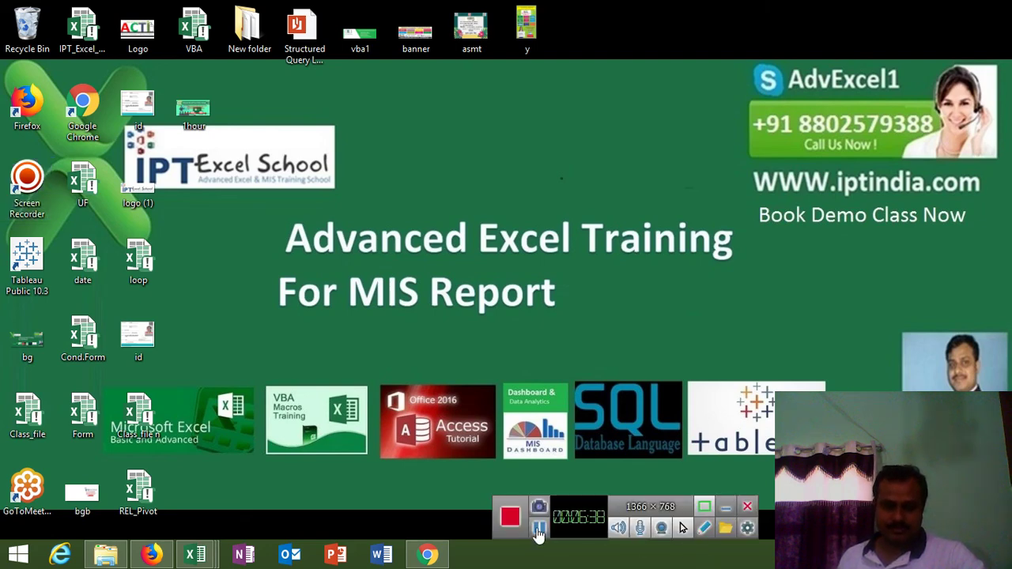